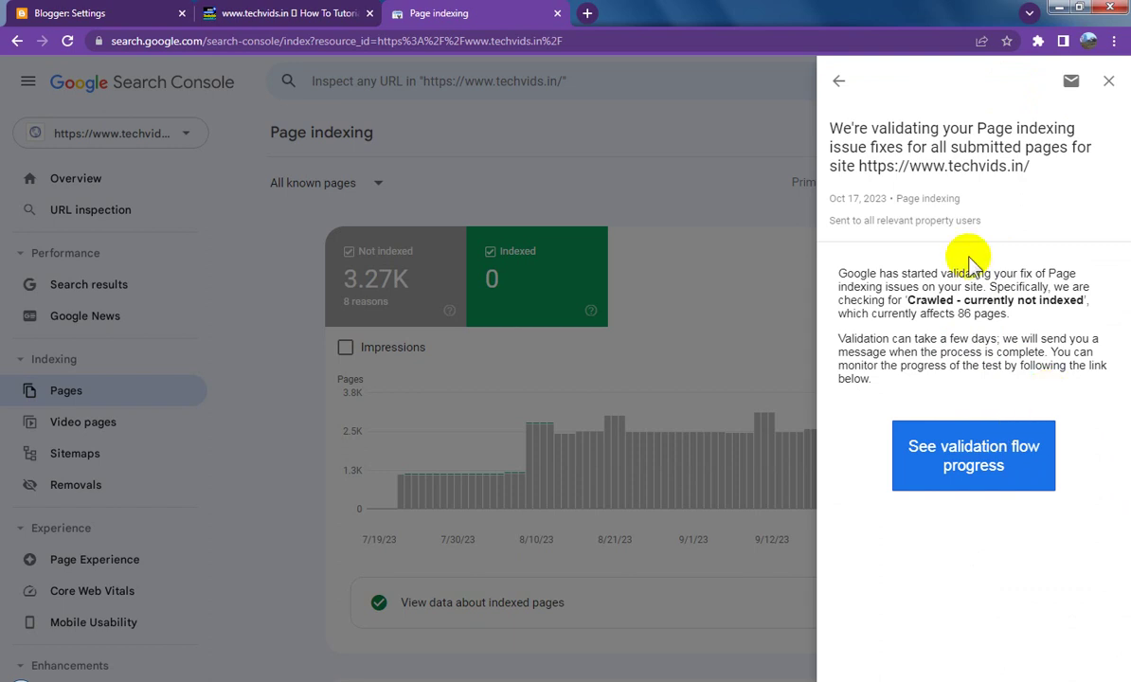
Review the Page indexing validation messages for the techvids.in property, including the second October 17 message, and close the message list.
left_click(839, 84)
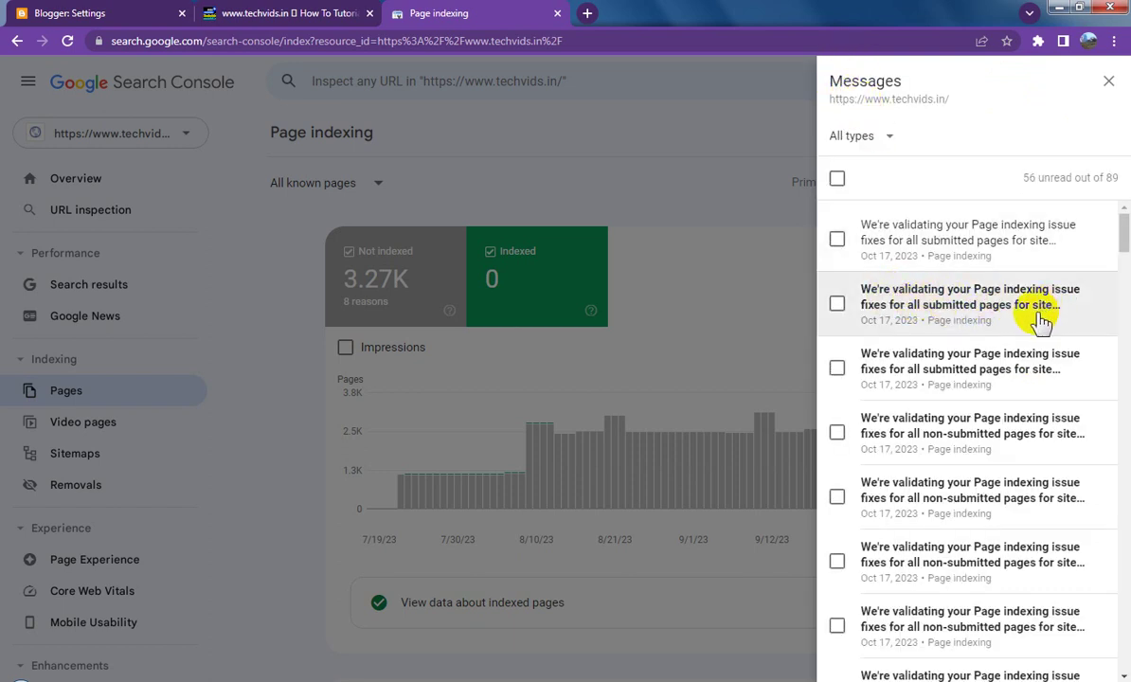
left_click(1004, 305)
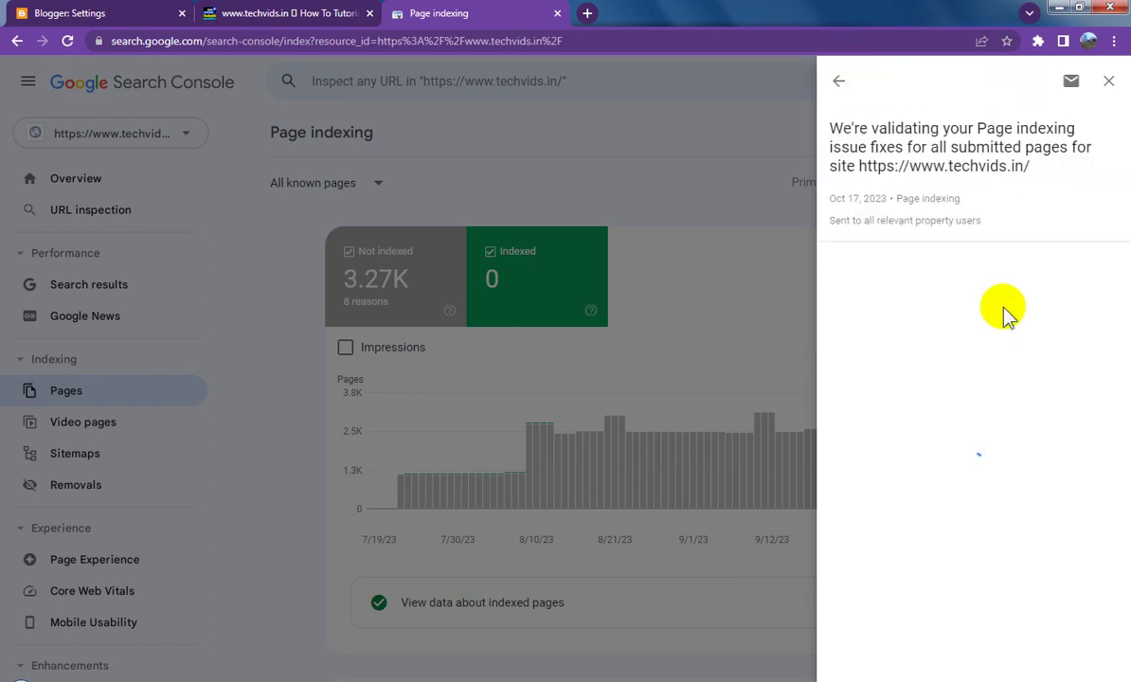
left_click(839, 83)
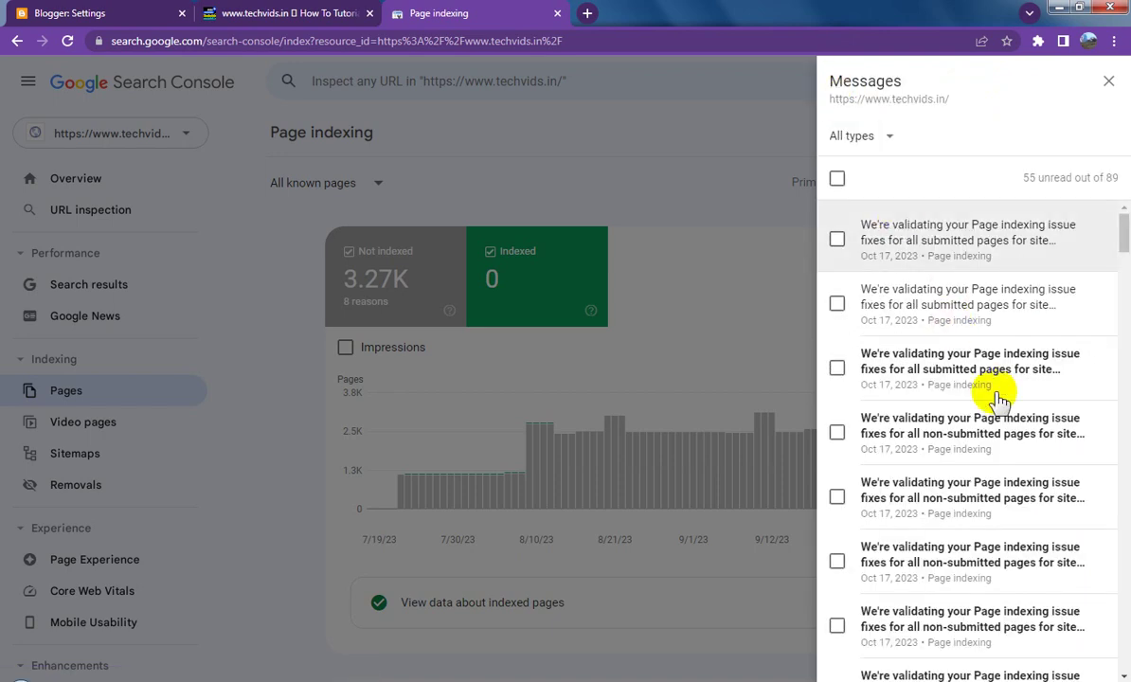
scroll(1005, 460, "down", 3)
scroll(1033, 476, "down", 8)
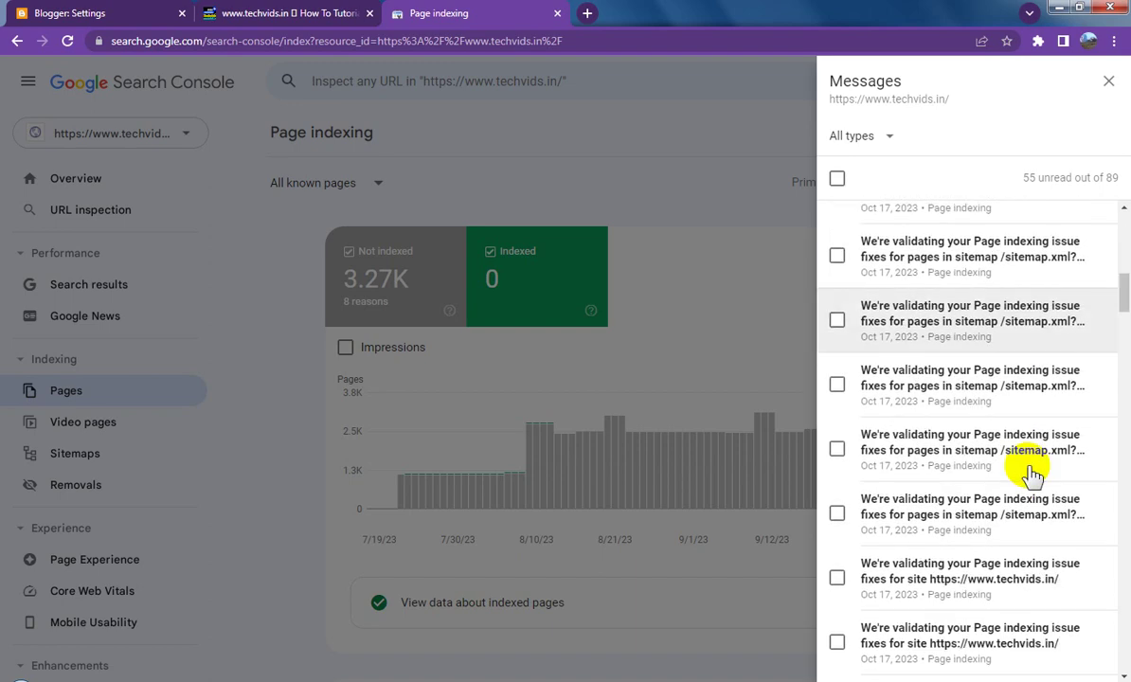
scroll(1031, 471, "down", 4)
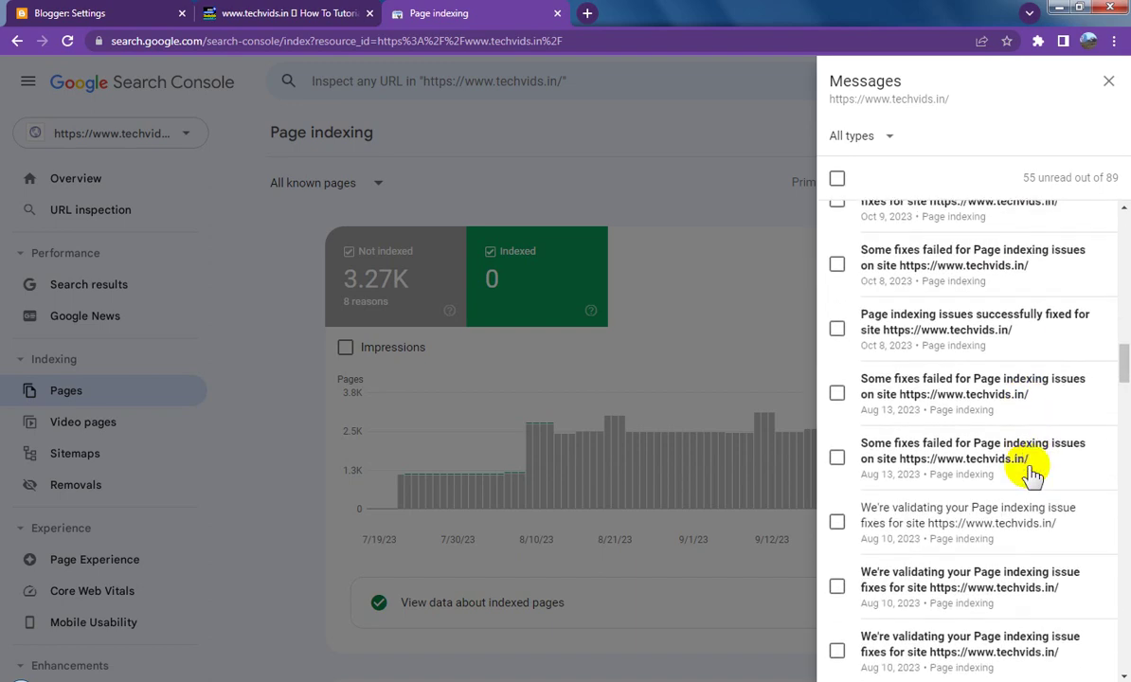
left_click(699, 123)
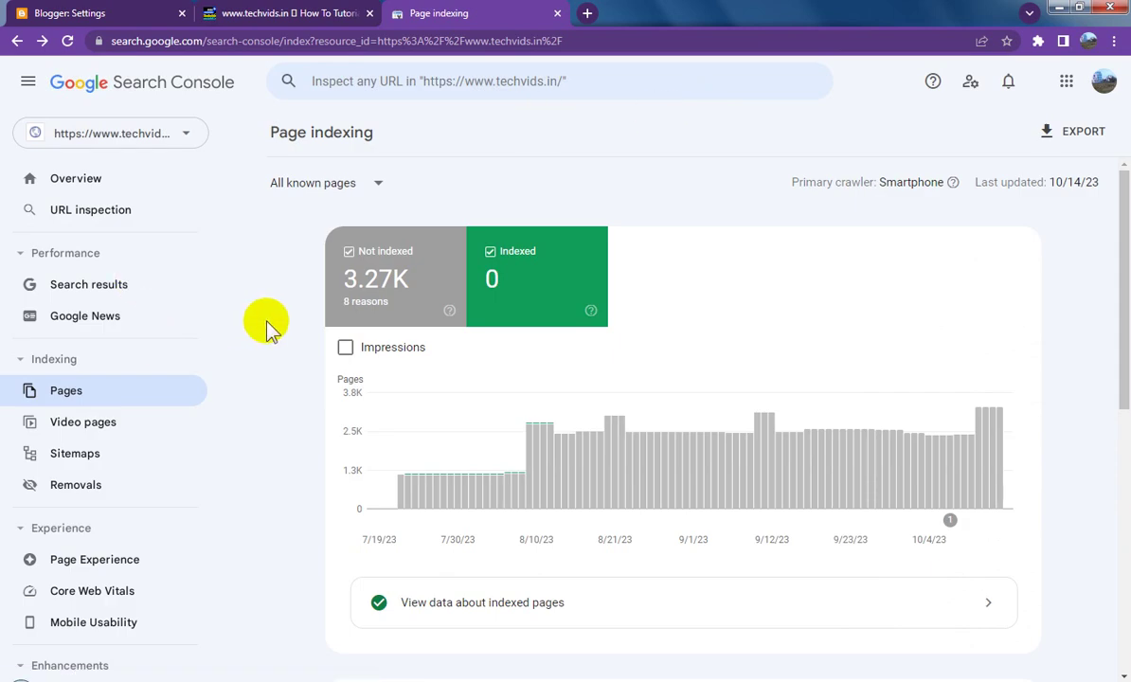
Examine the submitted sitemaps with their read dates and statuses, and view the list of available properties.
left_click(119, 455)
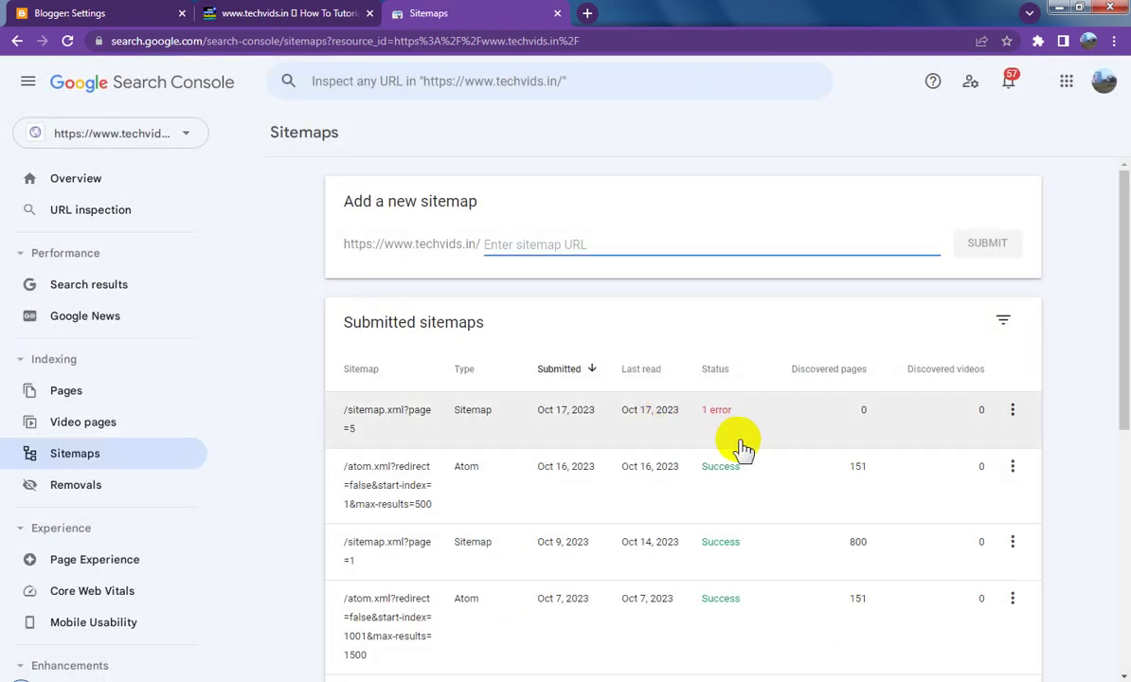
scroll(744, 449, "down", 5)
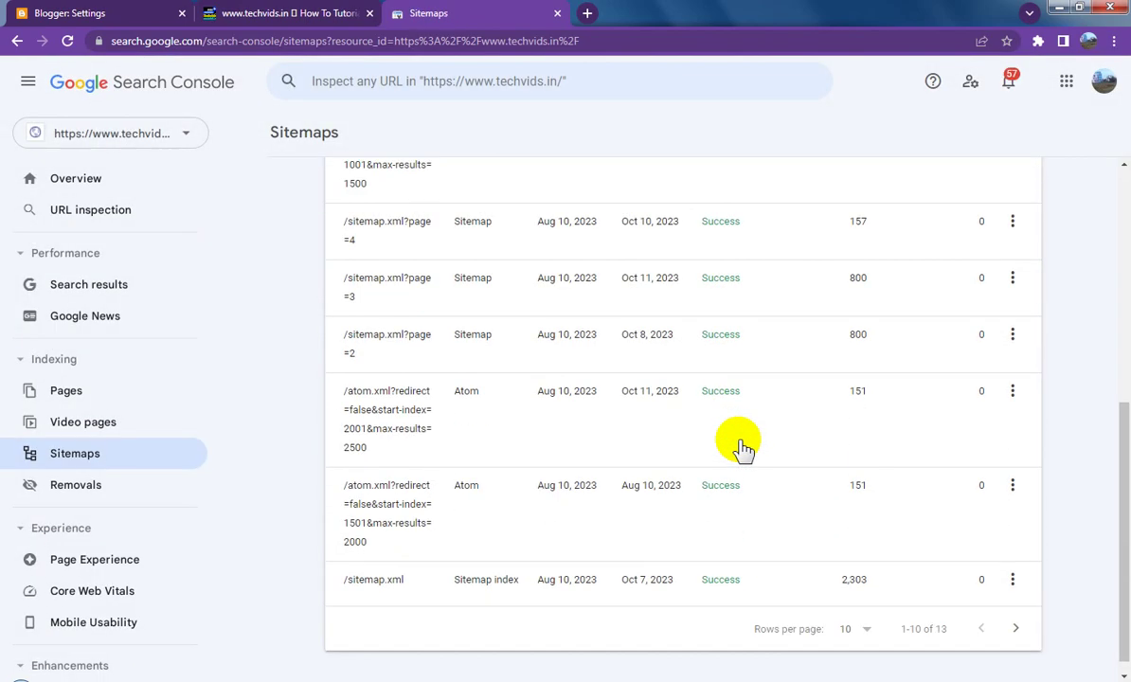
scroll(744, 449, "up", 6)
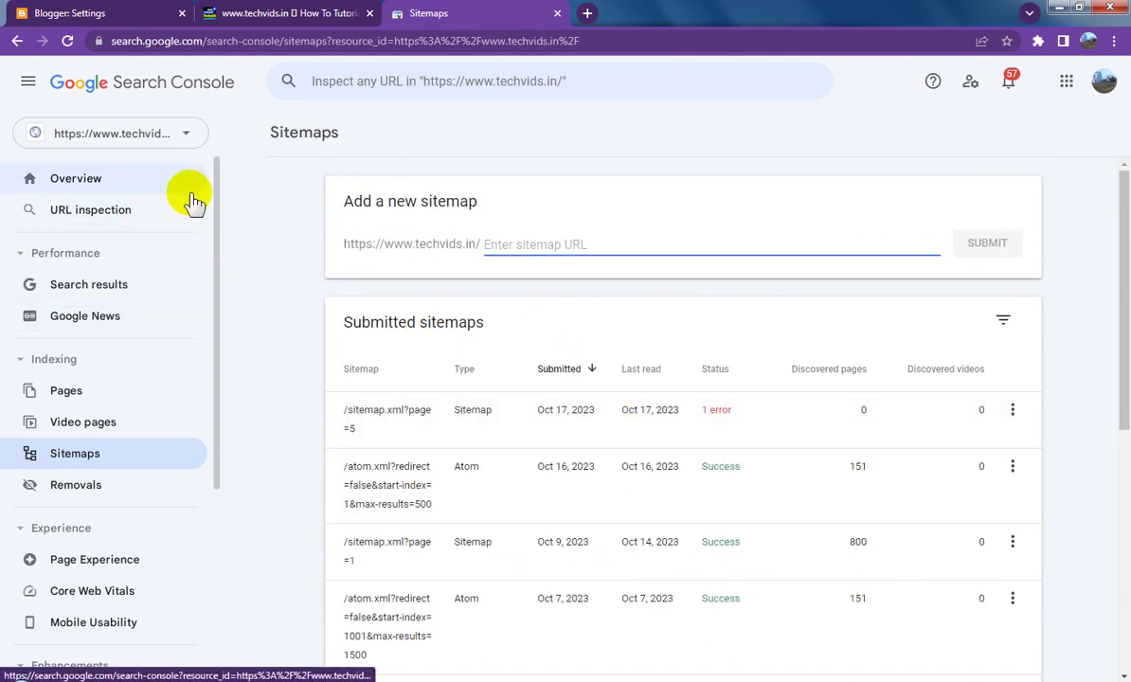
left_click(182, 137)
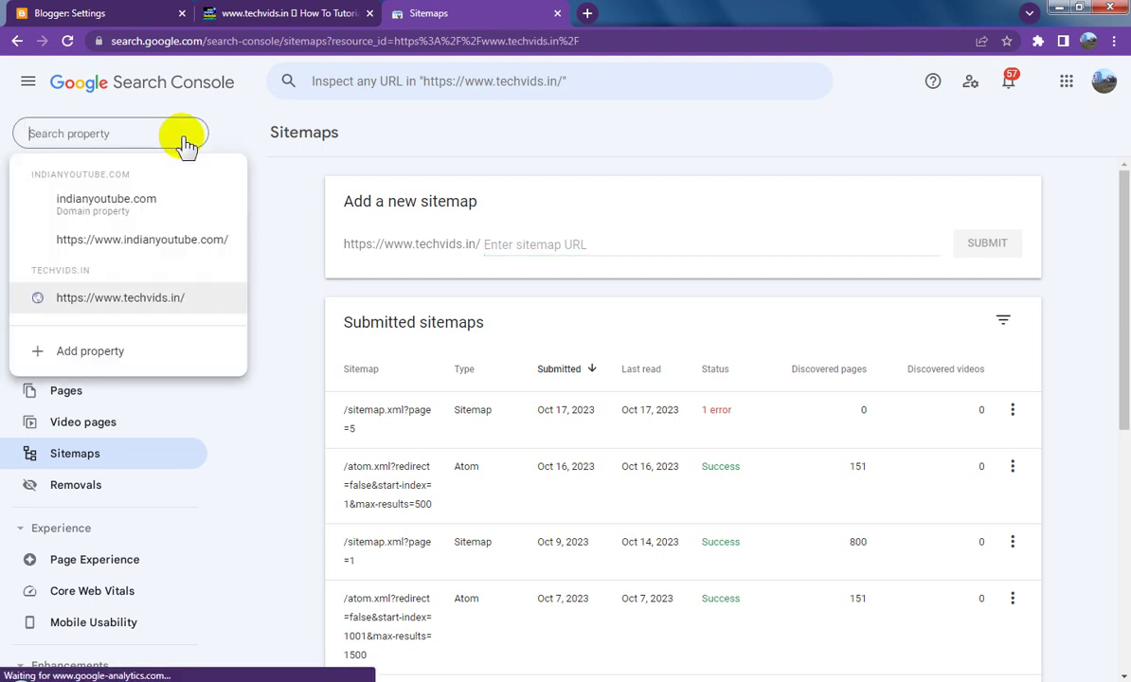
left_click(290, 215)
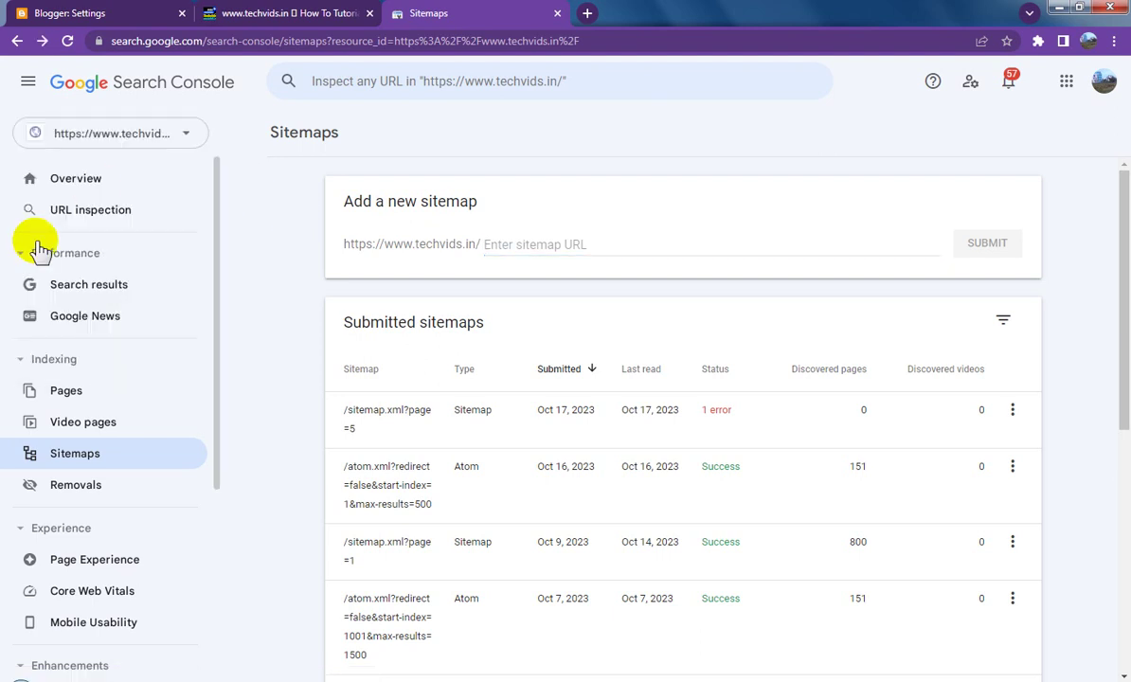
Examine the search results performance report for the techvids.in property.
left_click(114, 286)
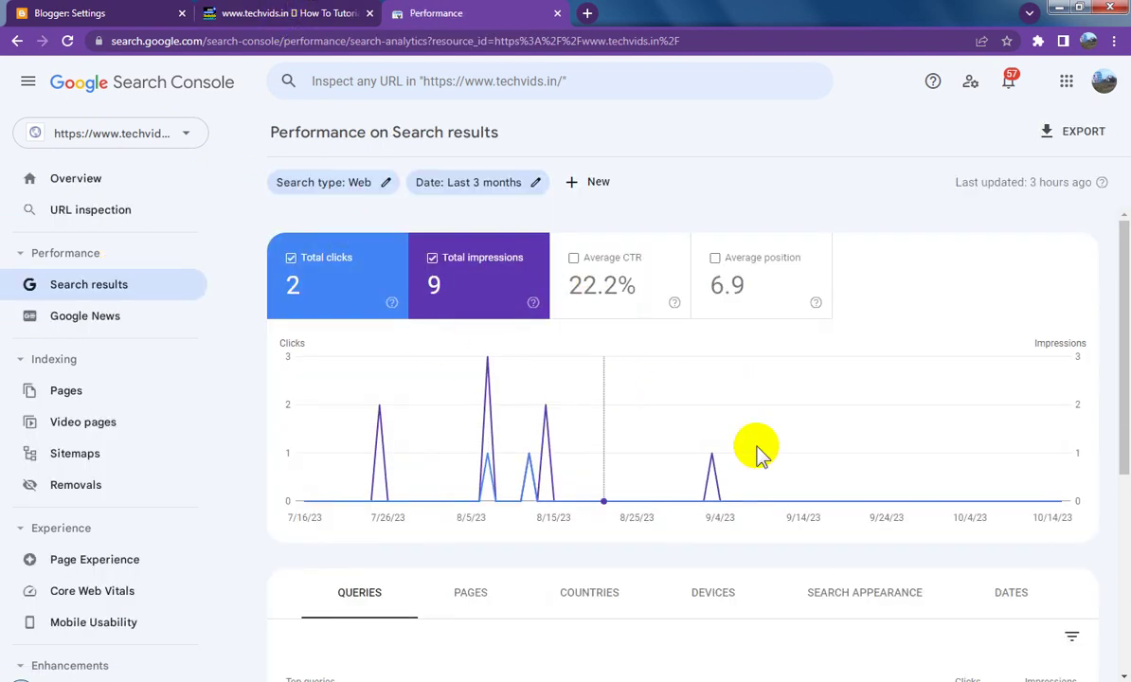
scroll(725, 479, "down", 3)
scroll(725, 479, "up", 3)
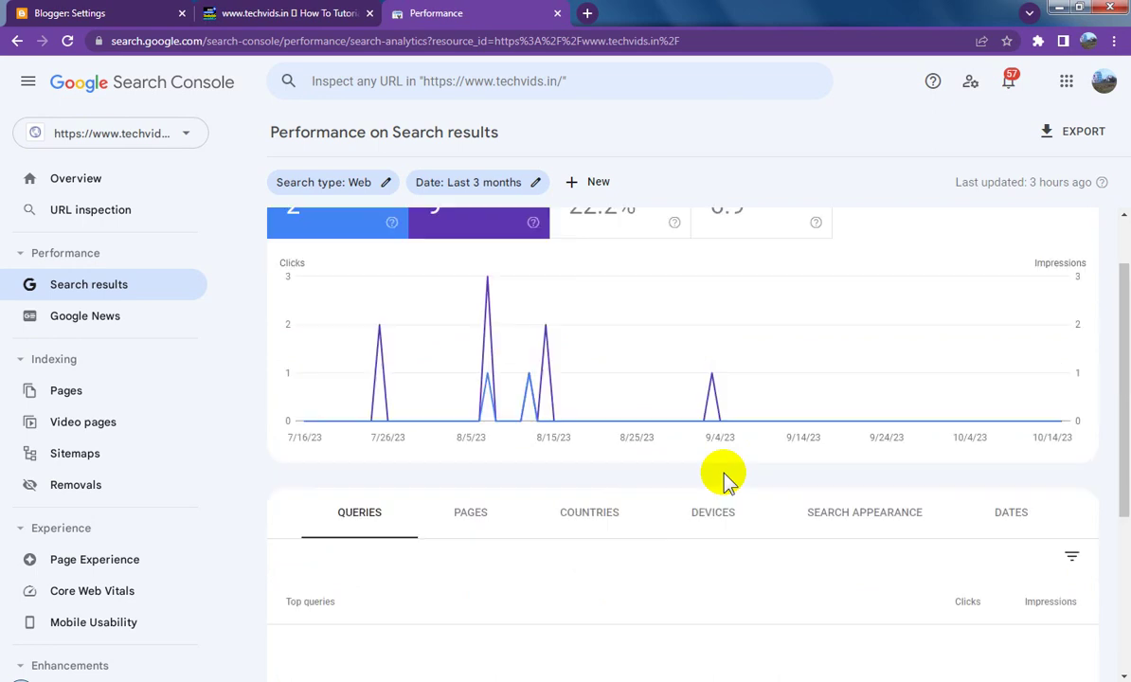
Switch to the open techvids.in website and copy its home page URL.
left_click(317, 14)
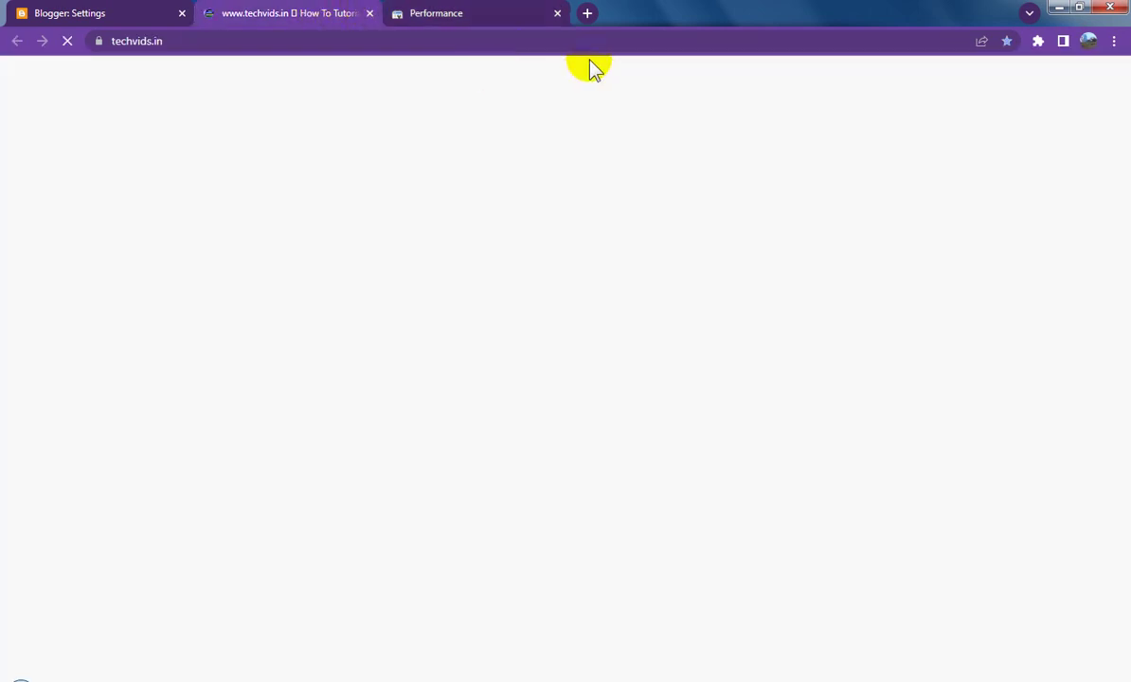
left_click(641, 64)
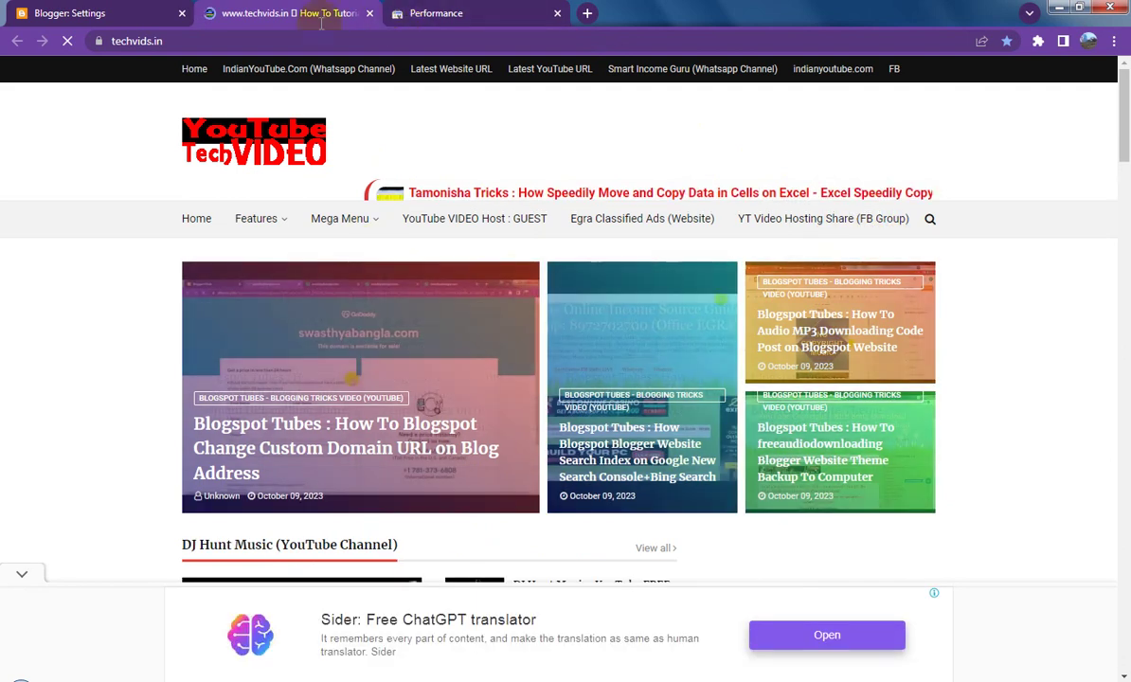
left_click(189, 40)
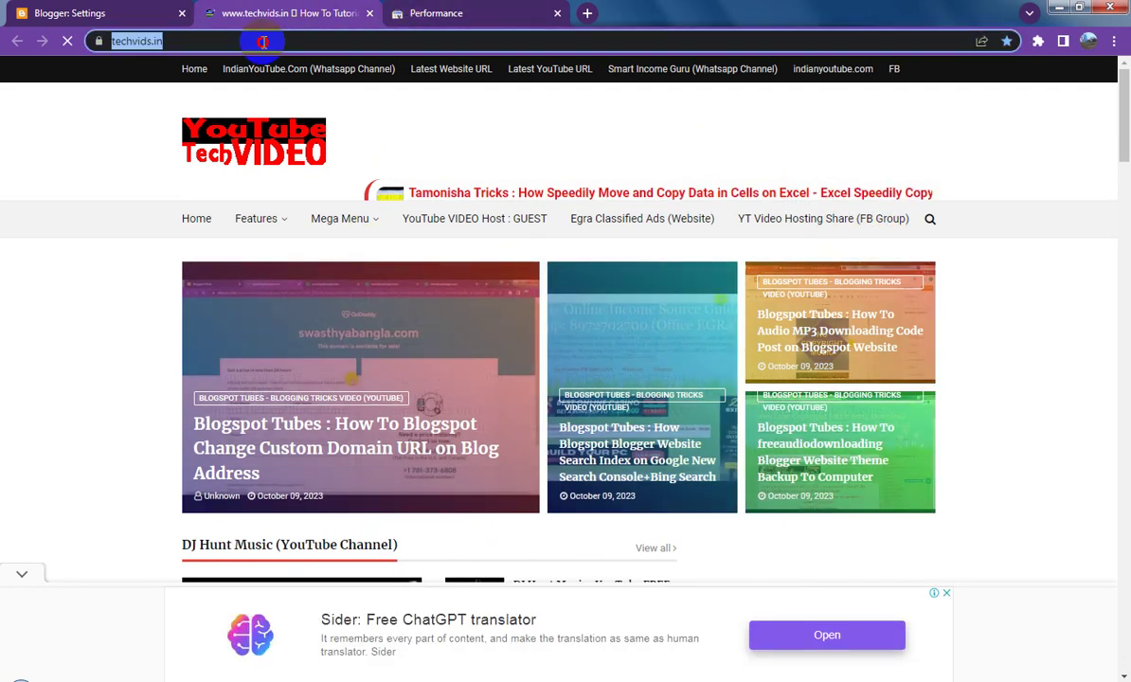
right_click(210, 40)
left_click(252, 96)
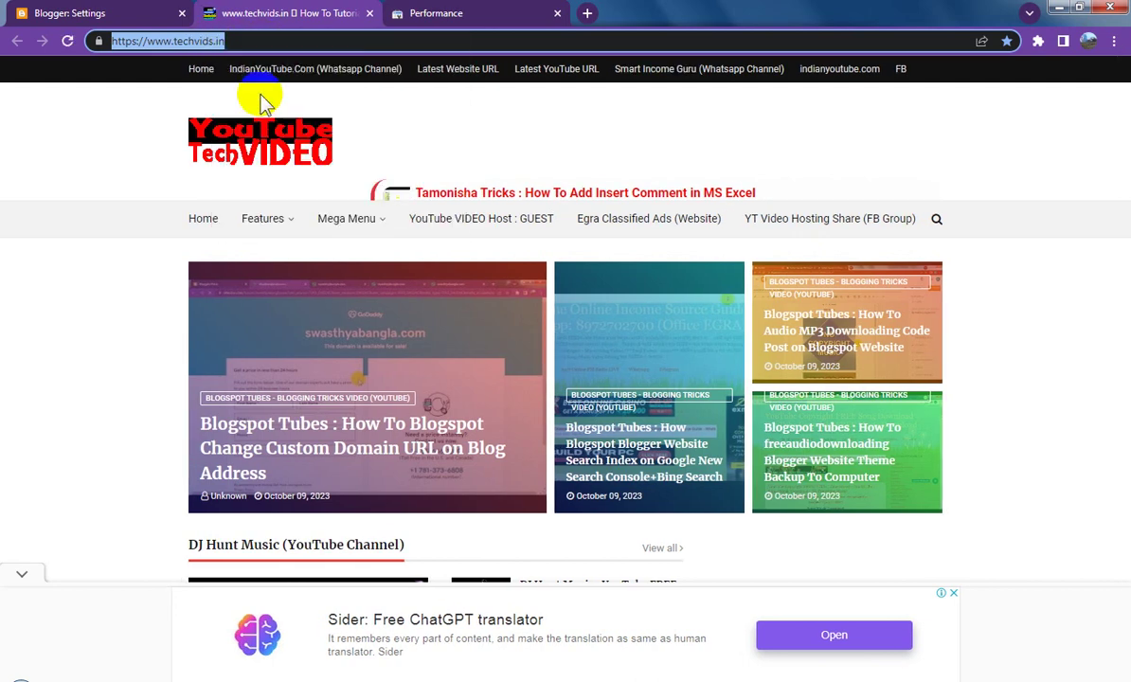
left_click(434, 15)
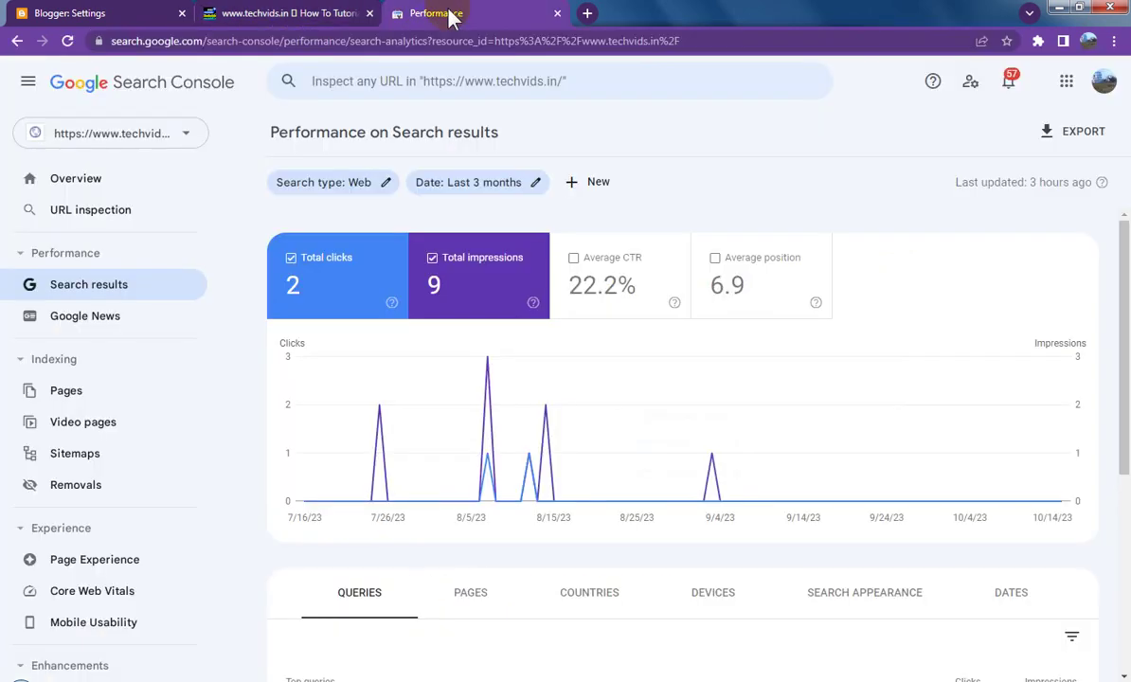
left_click(611, 80)
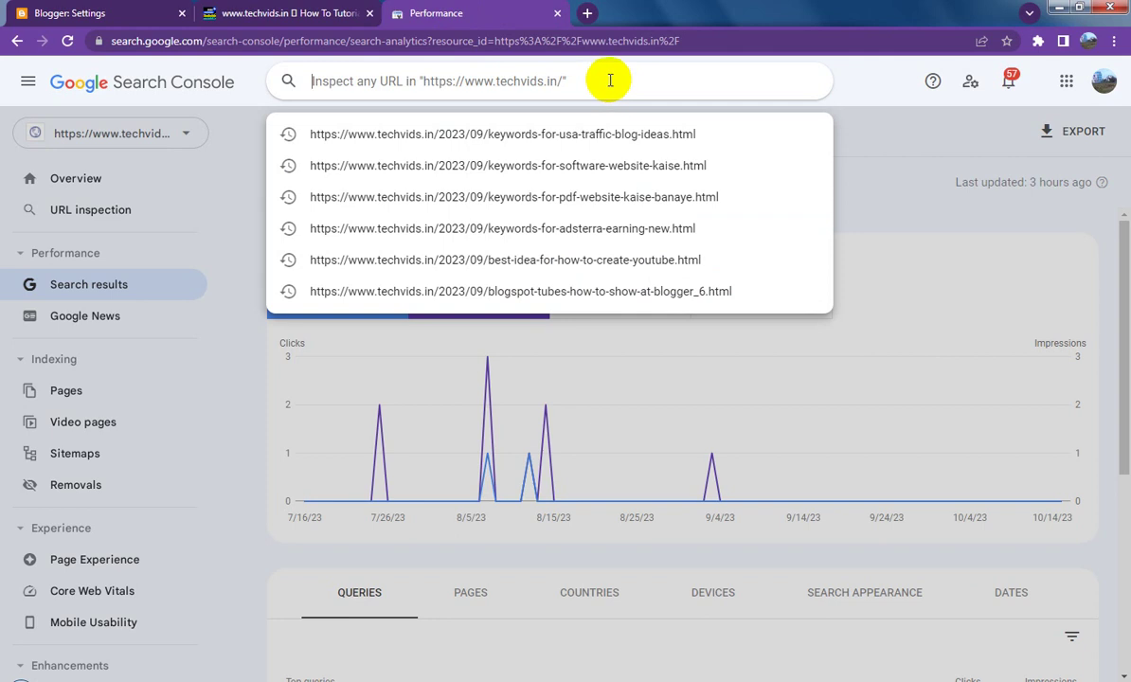
key("ctrl+v")
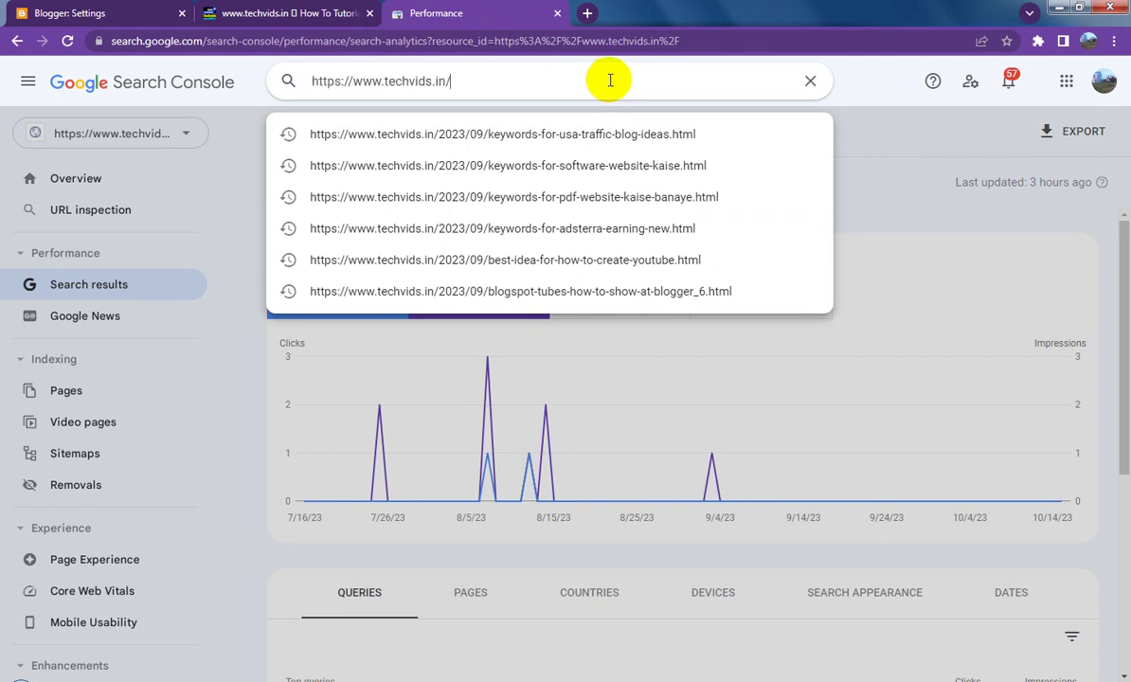
key("Return")
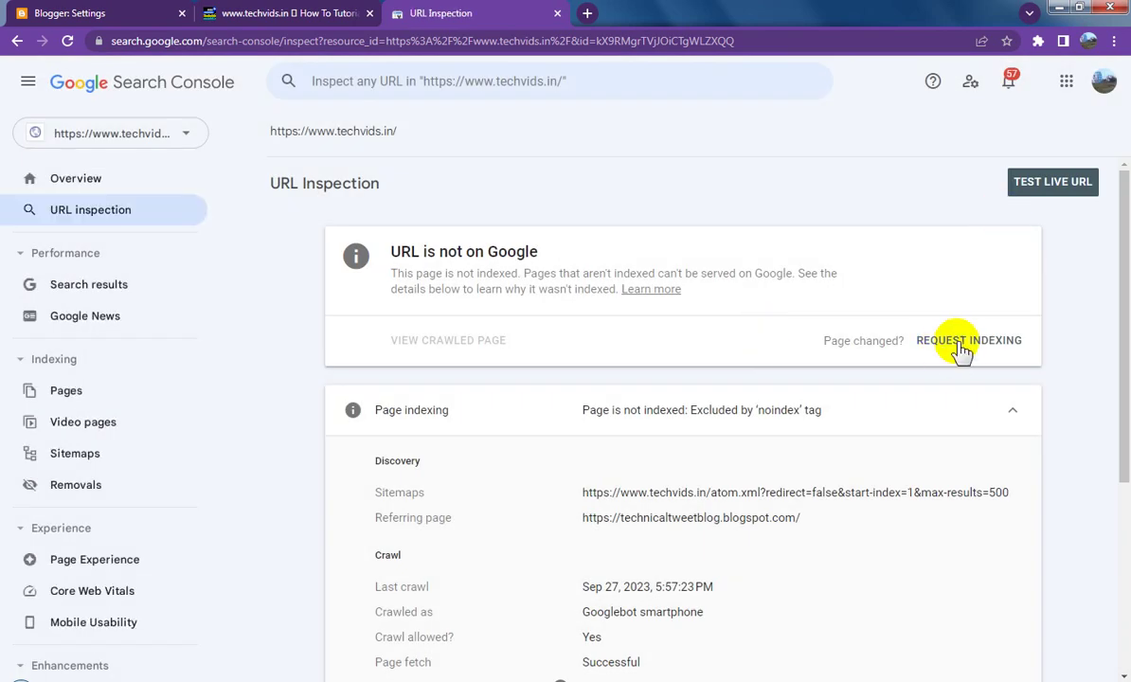
left_click(963, 346)
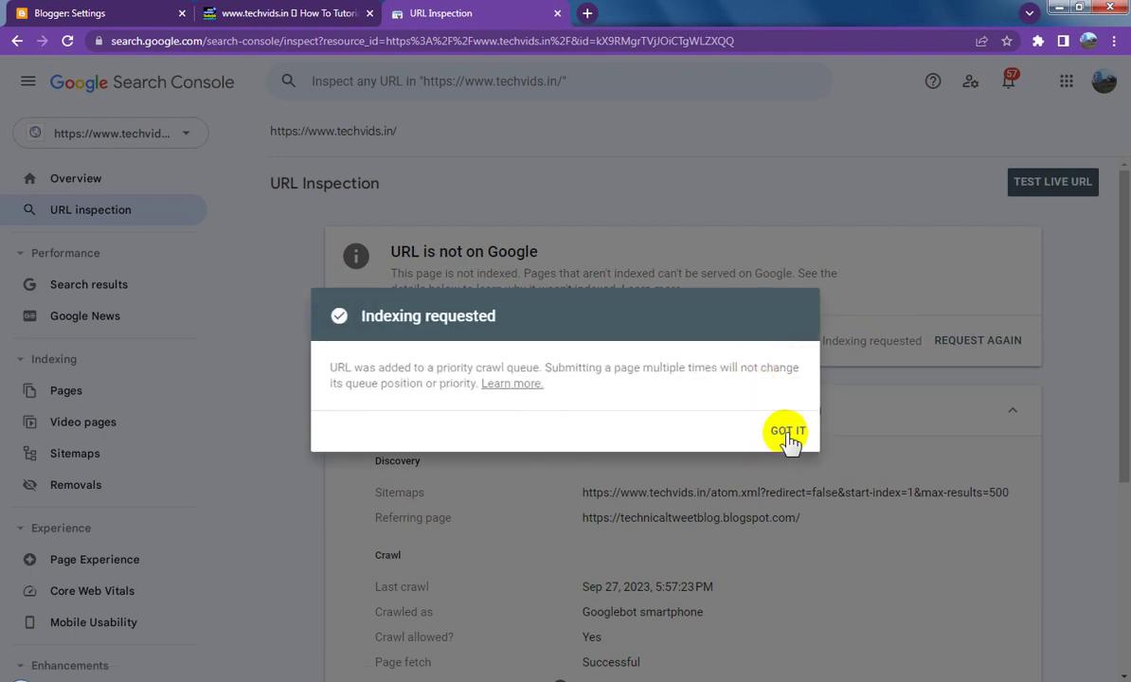
left_click(784, 431)
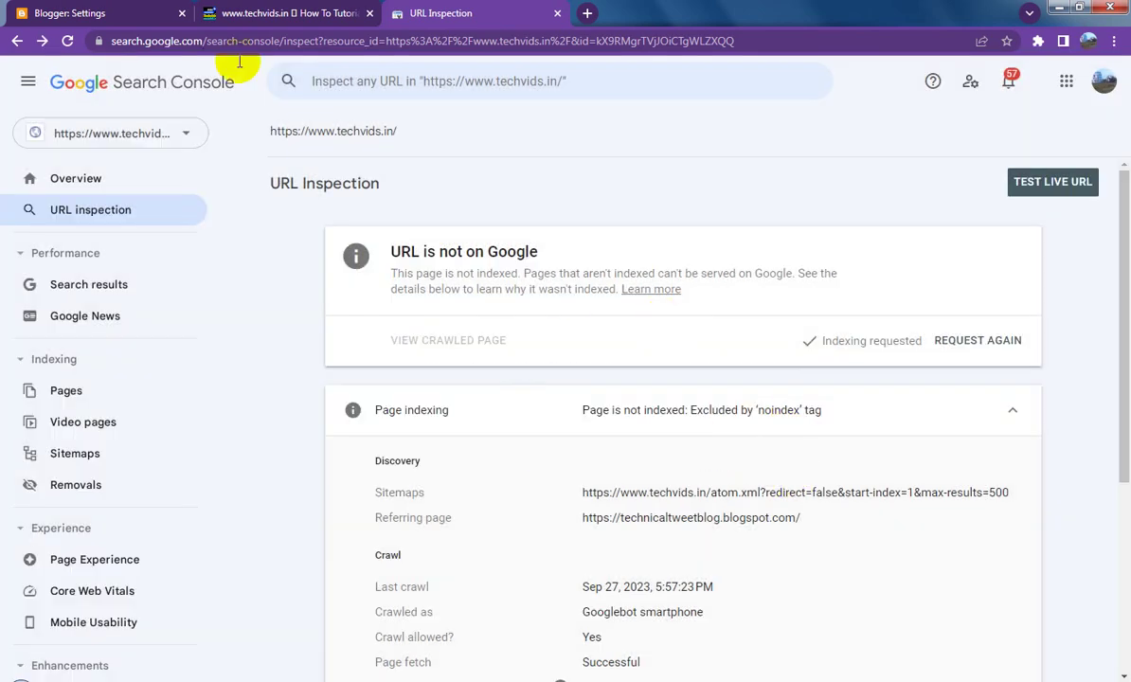
Switch to Blogger's post list and copy the link address of the published post "How To Show Developer Tab in The Ribbon in MS Excel".
left_click(74, 14)
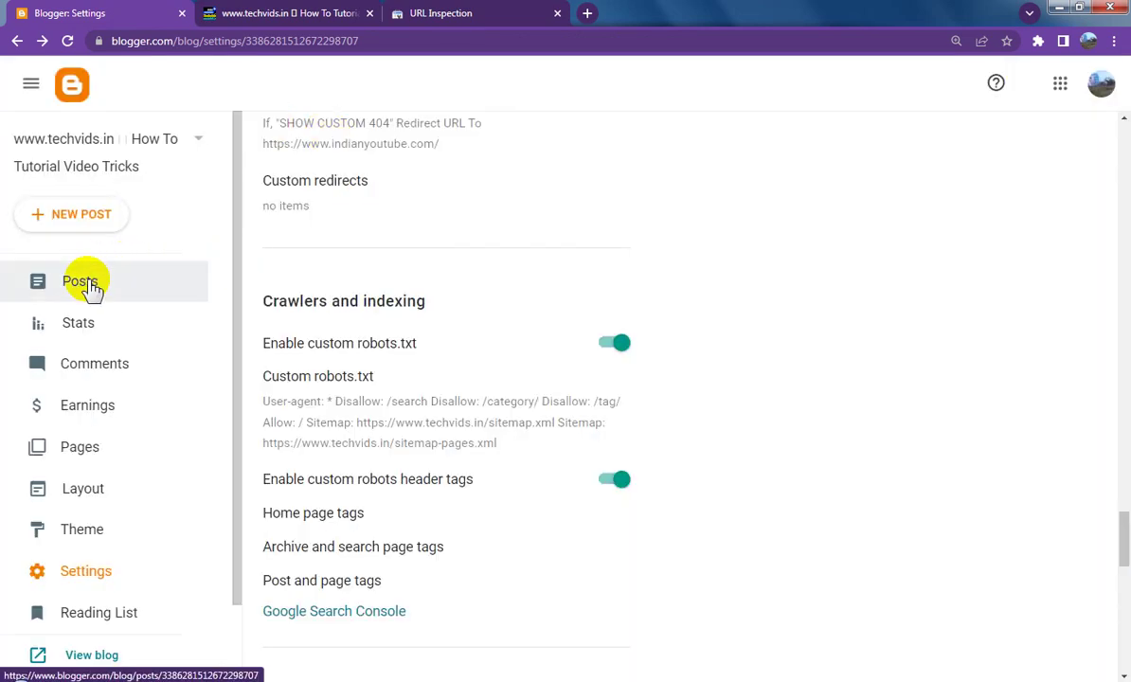
left_click(89, 283)
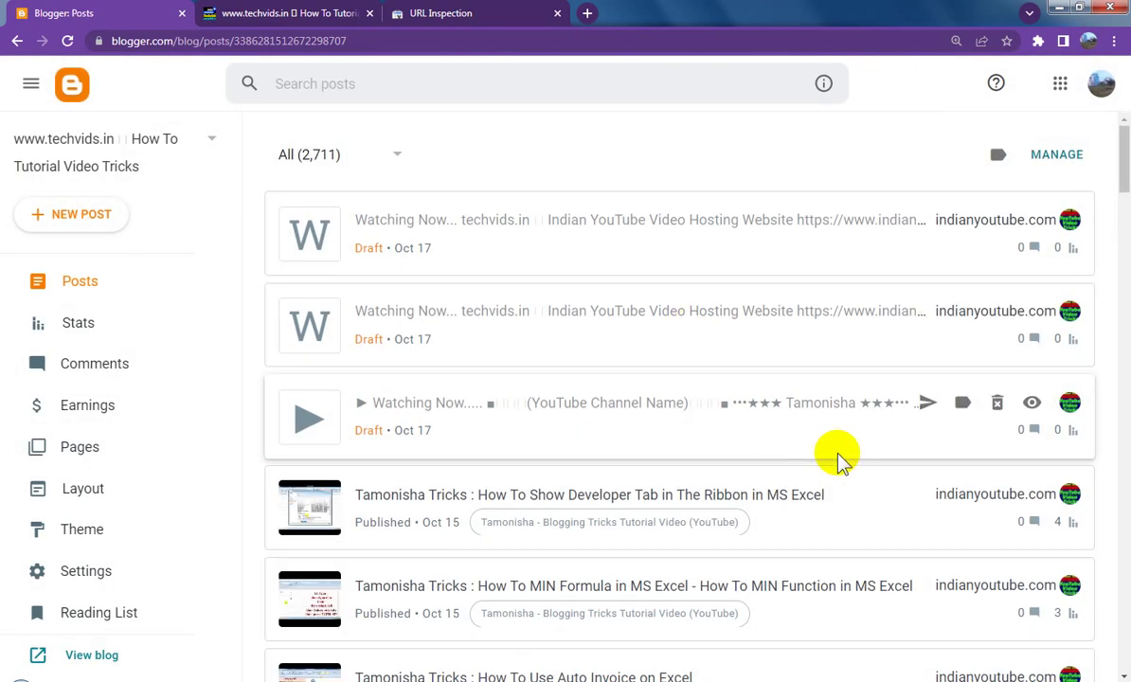
scroll(839, 460, "down", 1)
right_click(1032, 417)
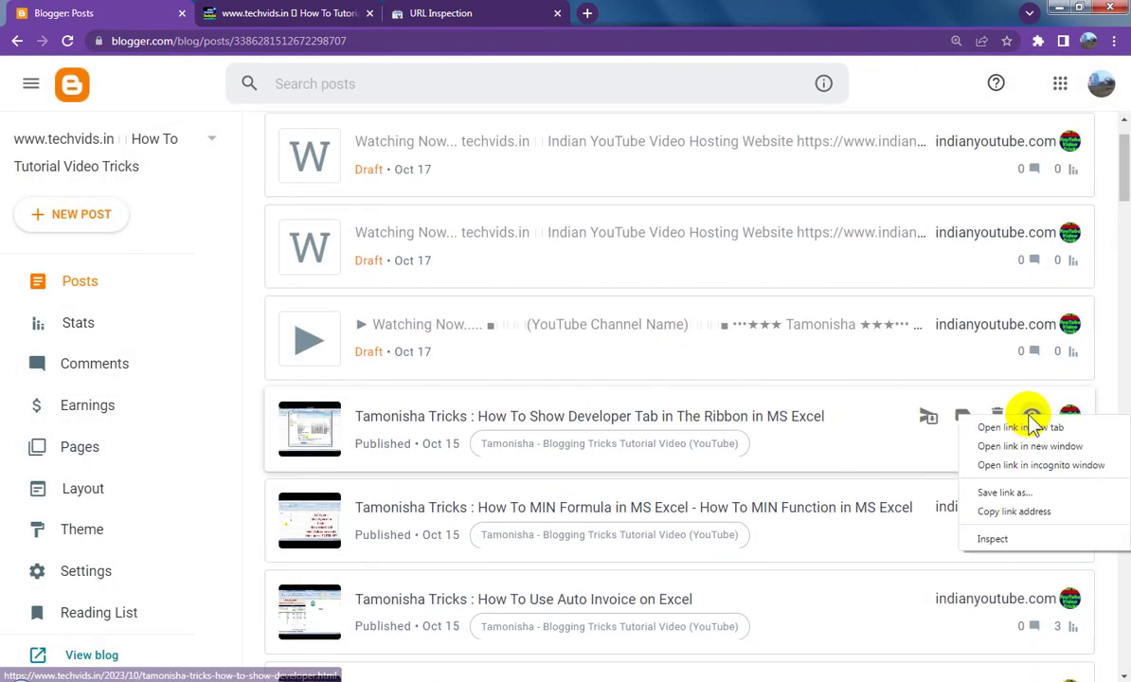
left_click(1014, 512)
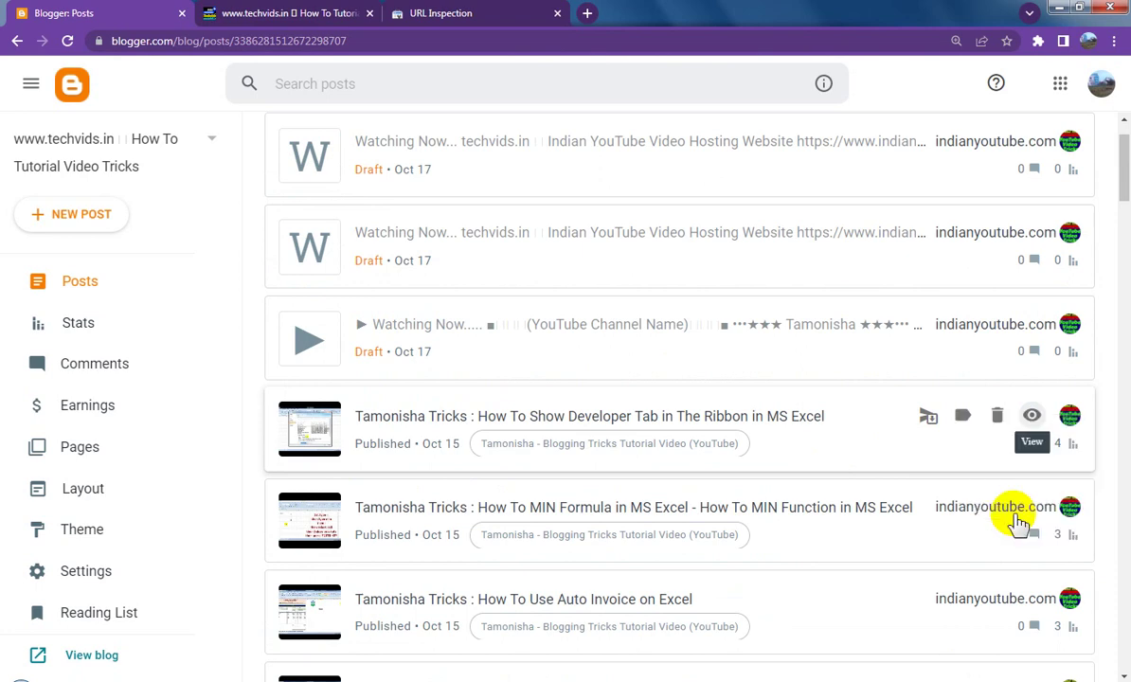
Inspect the copied Developer Tab post URL in Google Search Console, request its indexing, and dismiss the confirmation.
left_click(396, 19)
left_click(576, 82)
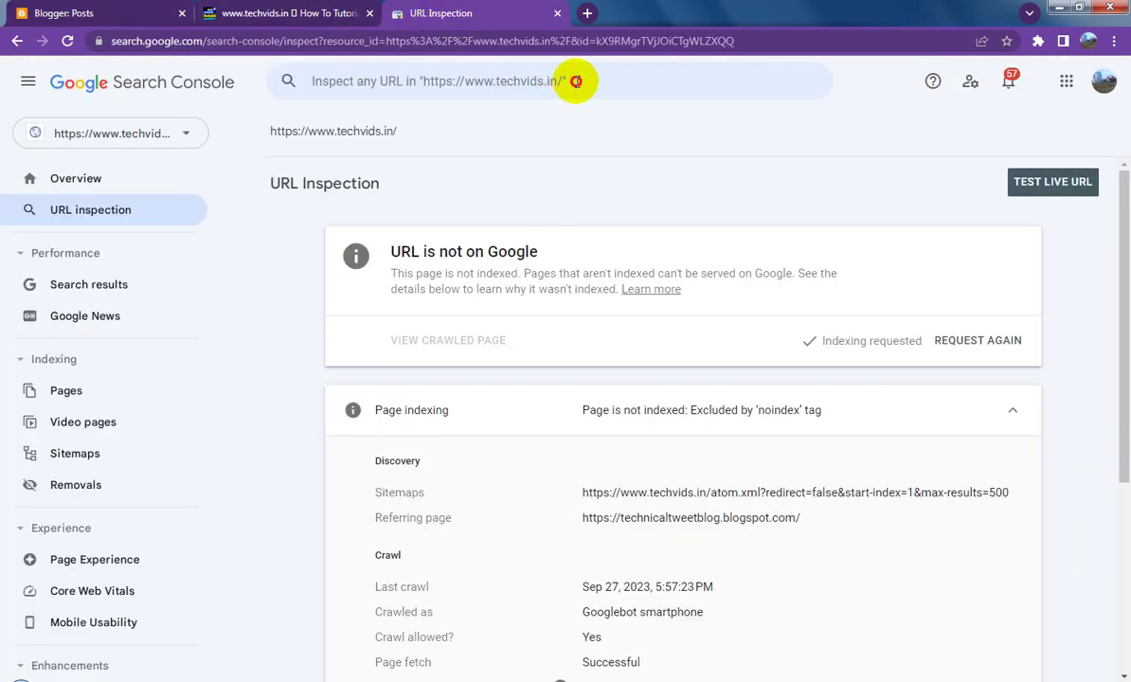
key("ctrl+v")
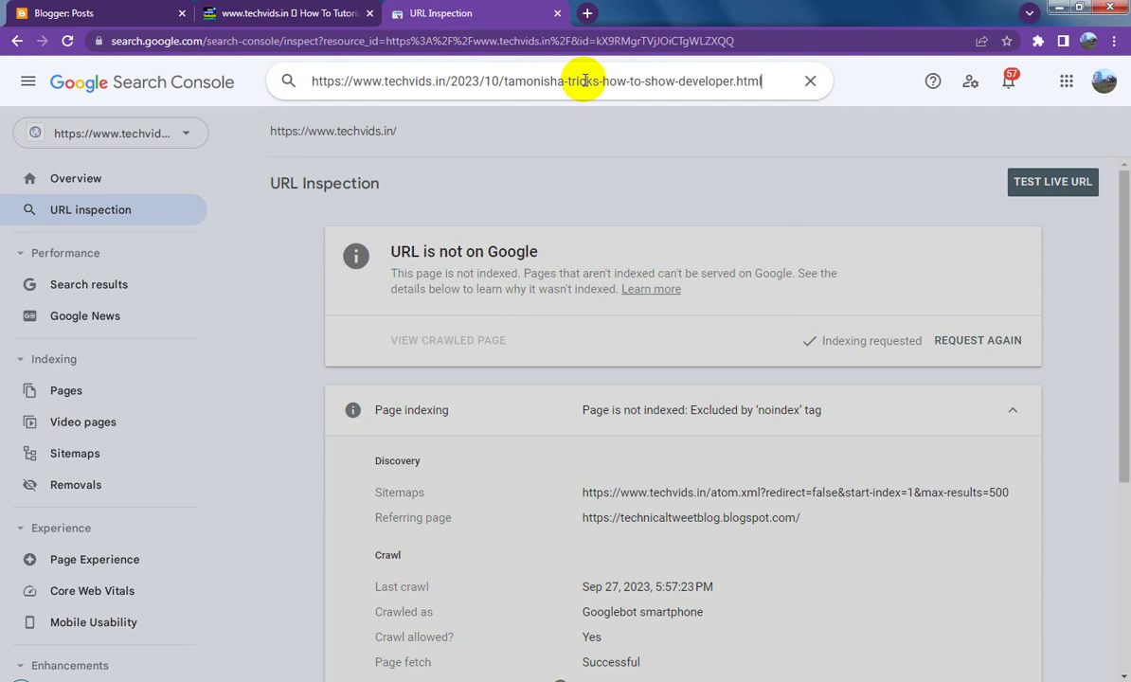
key("Return")
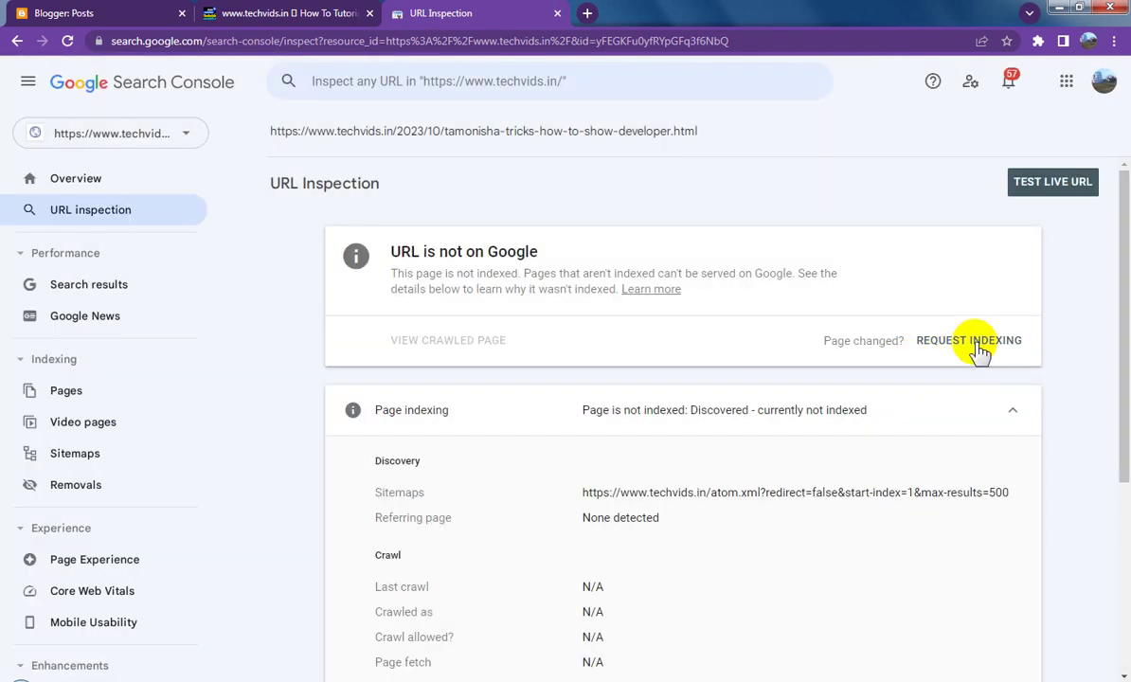
left_click(981, 347)
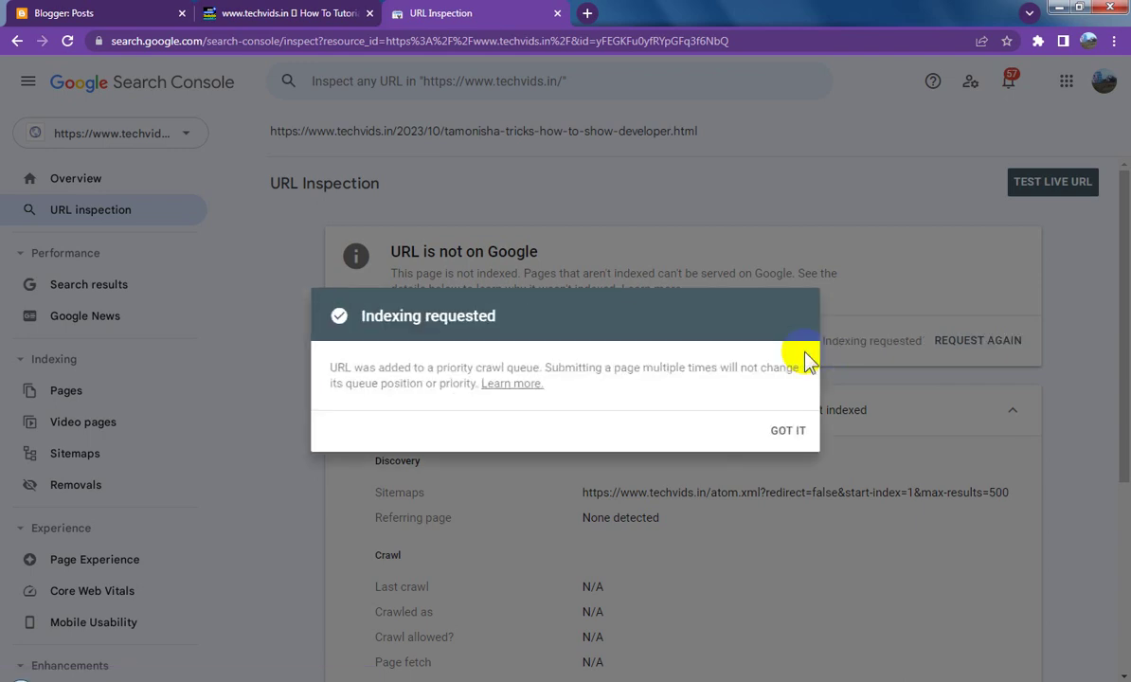
left_click(798, 433)
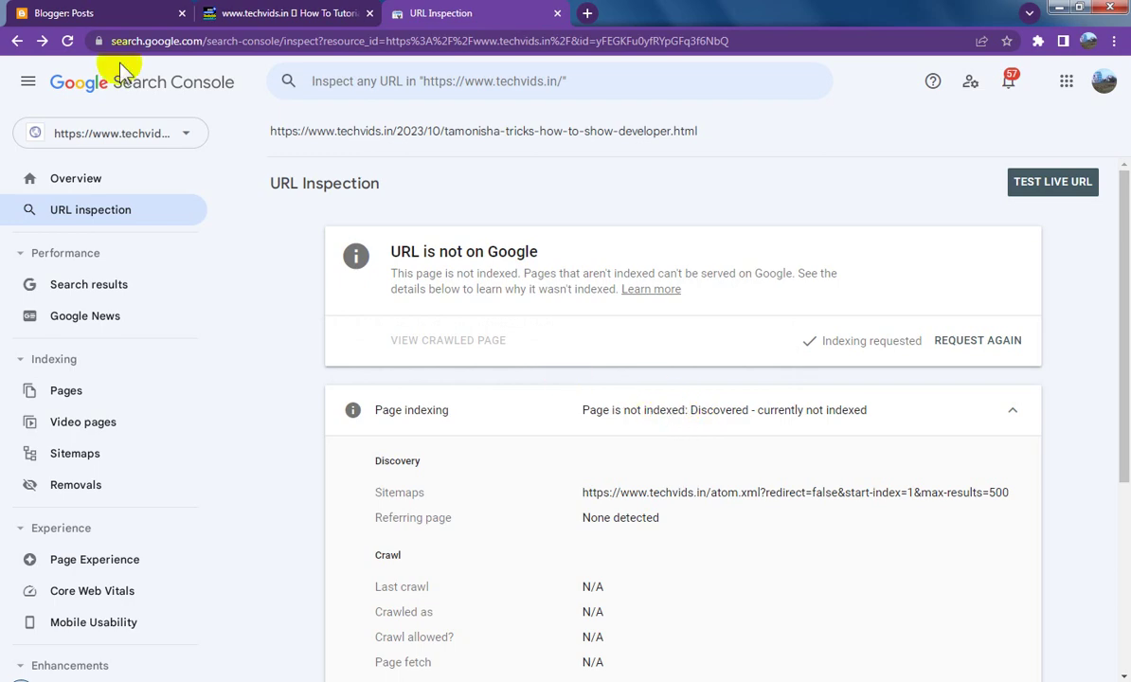
Copy the link address of the "How To MIN Formula in MS Excel" post in Blogger and return to URL Inspection in Google Search Console.
left_click(71, 11)
scroll(706, 423, "down", 2)
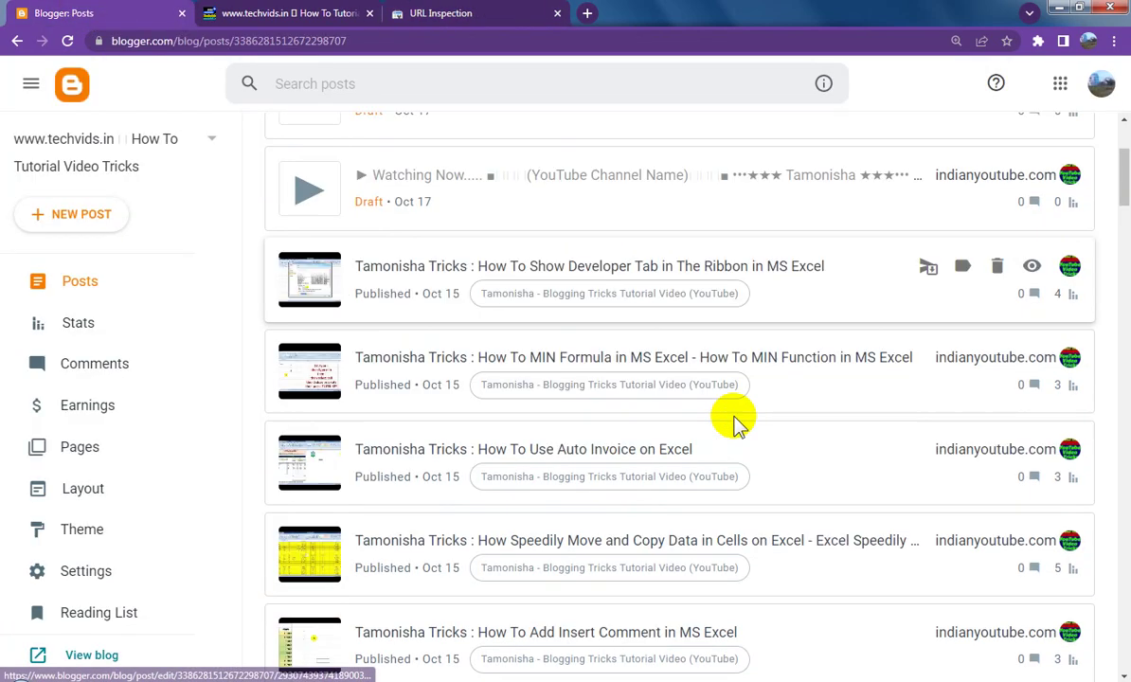
right_click(1036, 358)
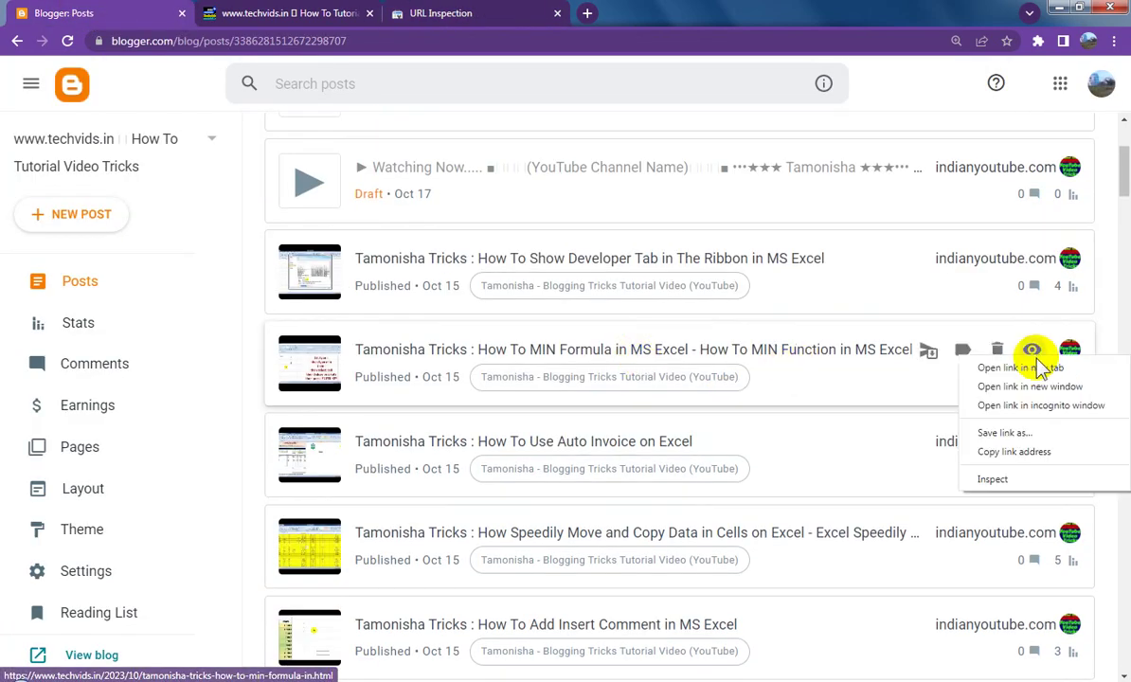
left_click(1012, 452)
left_click(438, 11)
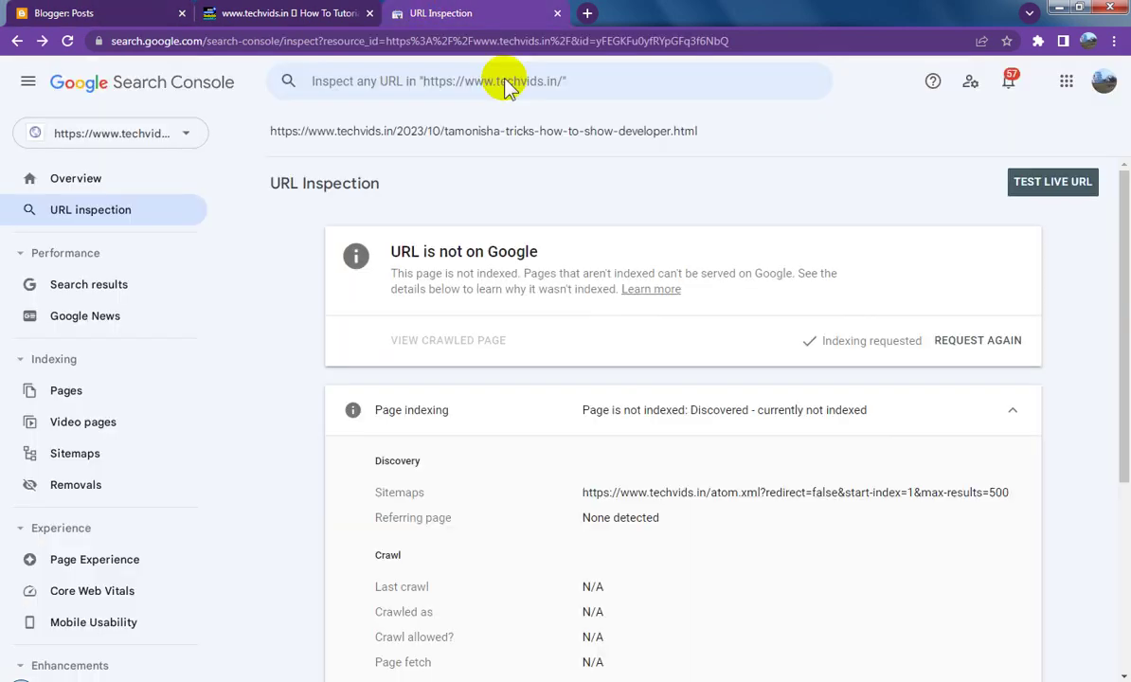
Inspect the copied MIN Formula post URL, request its indexing, and dismiss the confirmation.
left_click(557, 80)
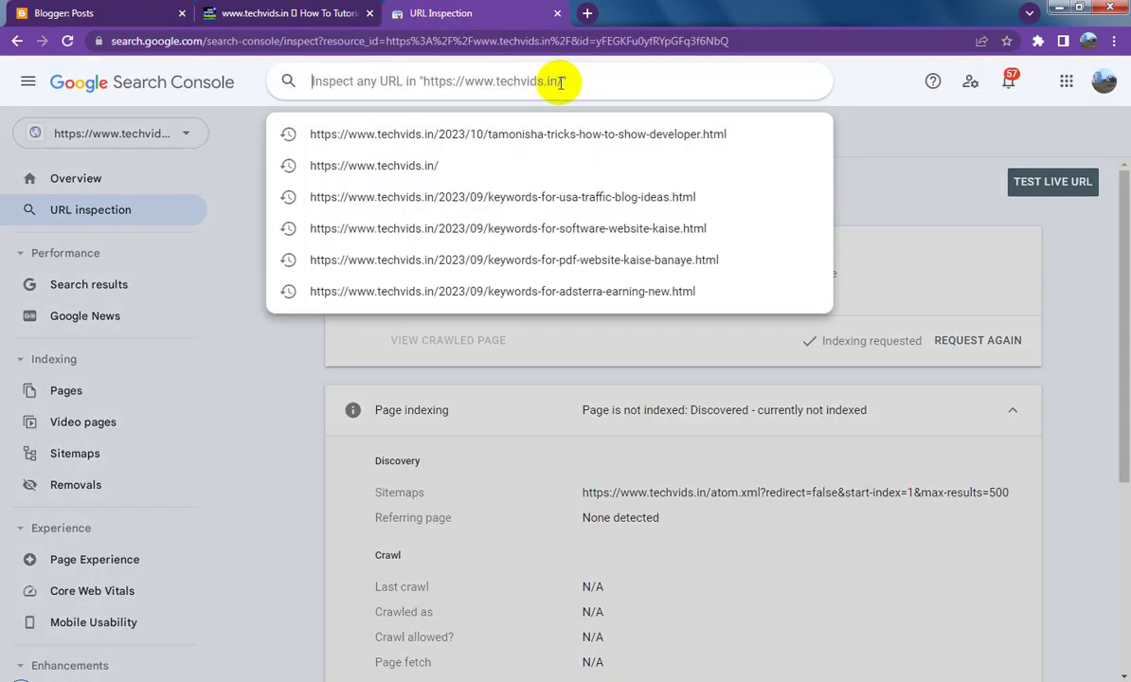
key("ctrl+v")
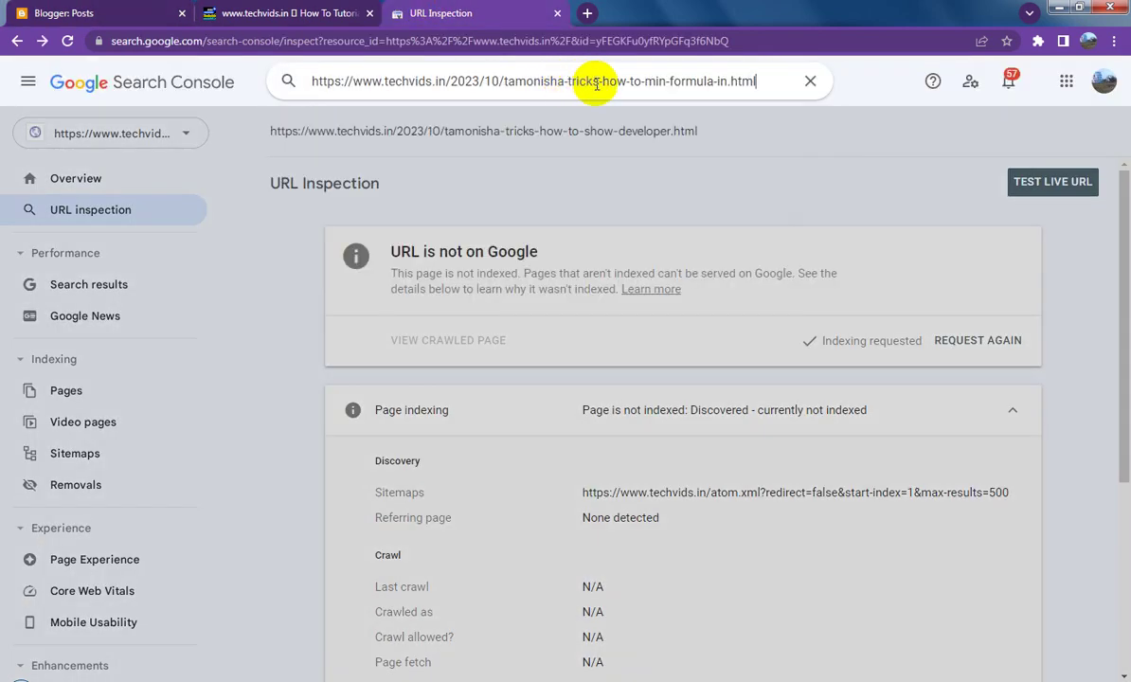
key("Return")
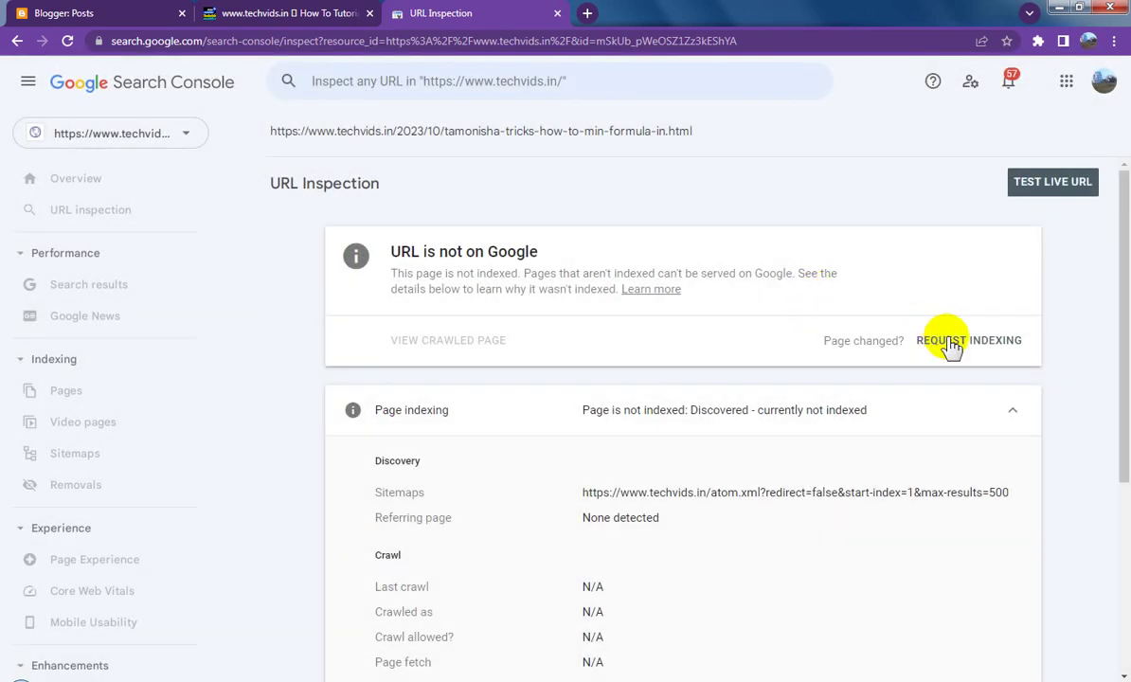
left_click(950, 343)
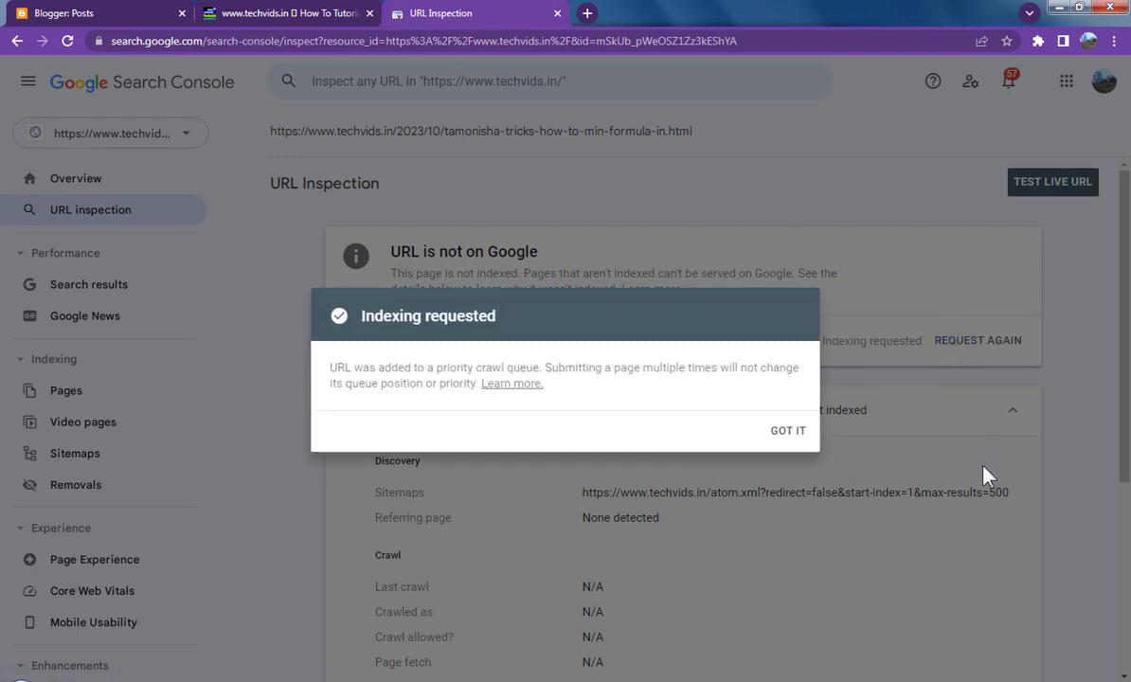
left_click(793, 432)
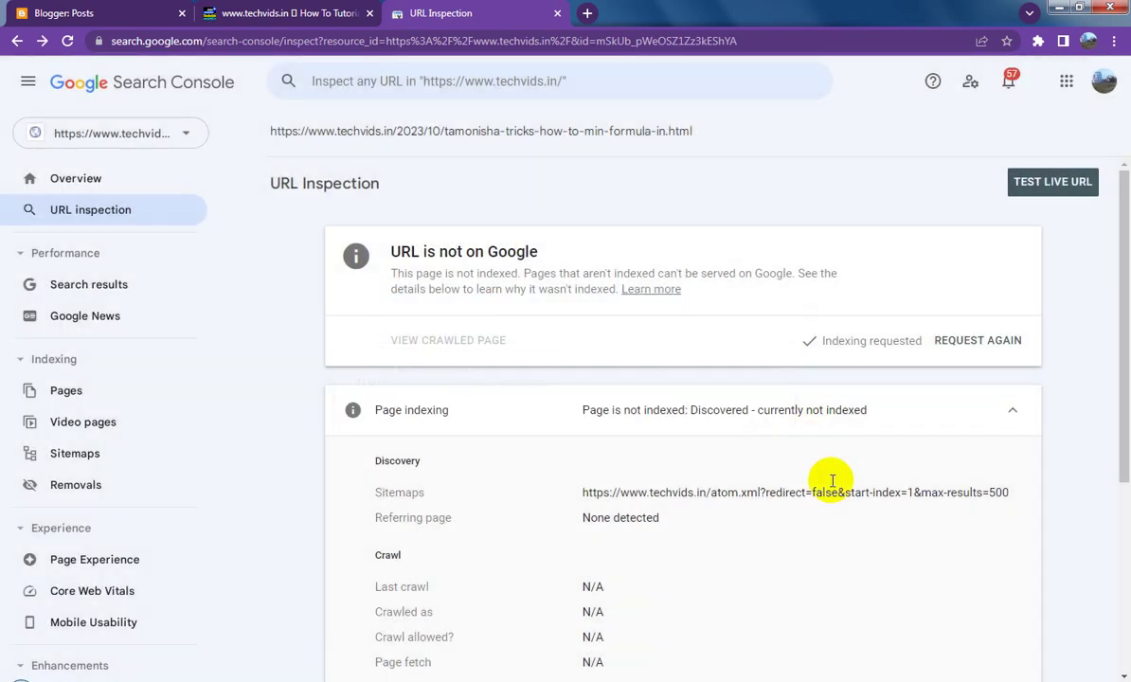
Copy the link address of the "How To Use Auto Invoice on Excel" post in Blogger and inspect it in Google Search Console.
left_click(107, 14)
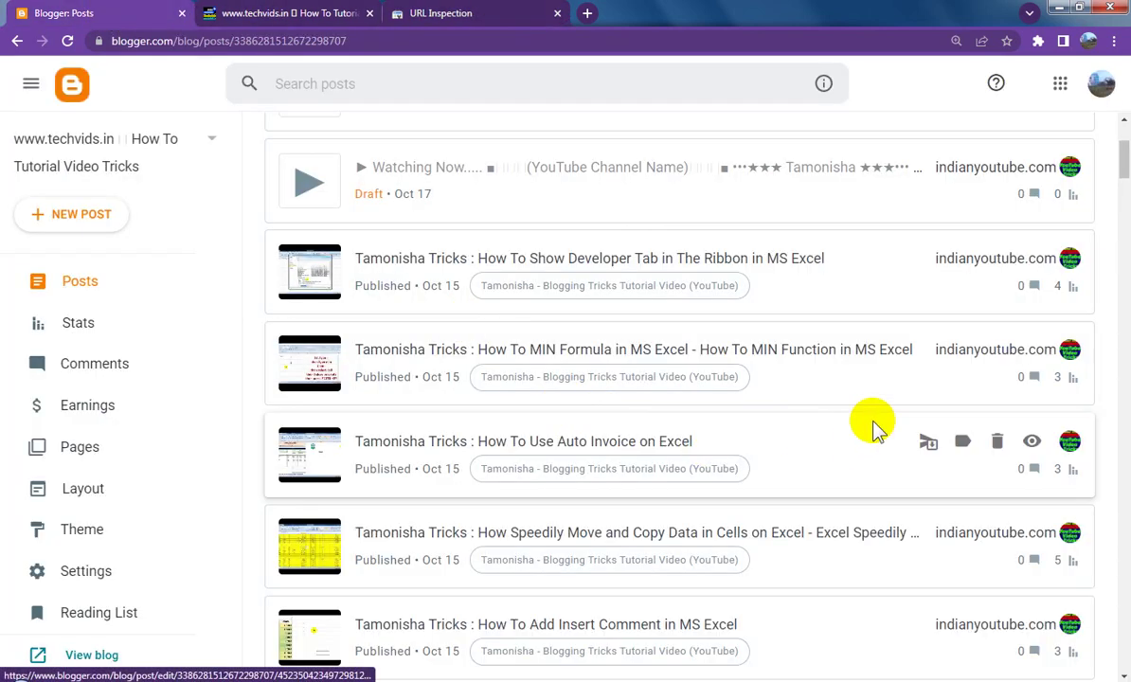
right_click(1031, 442)
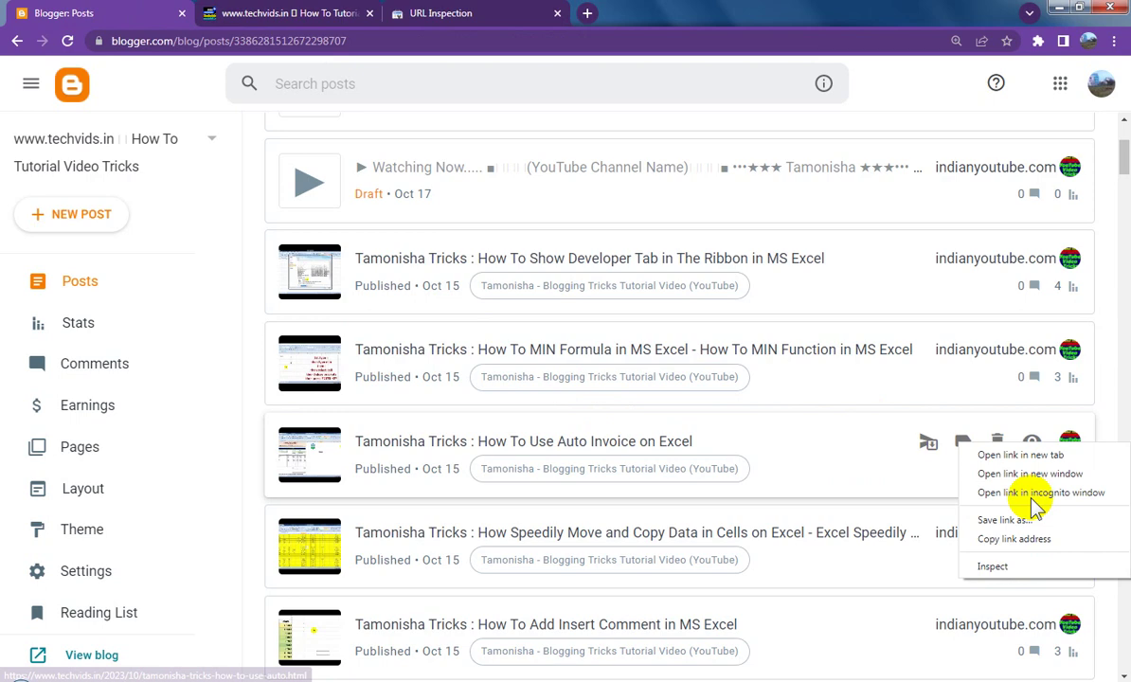
left_click(1036, 538)
left_click(467, 17)
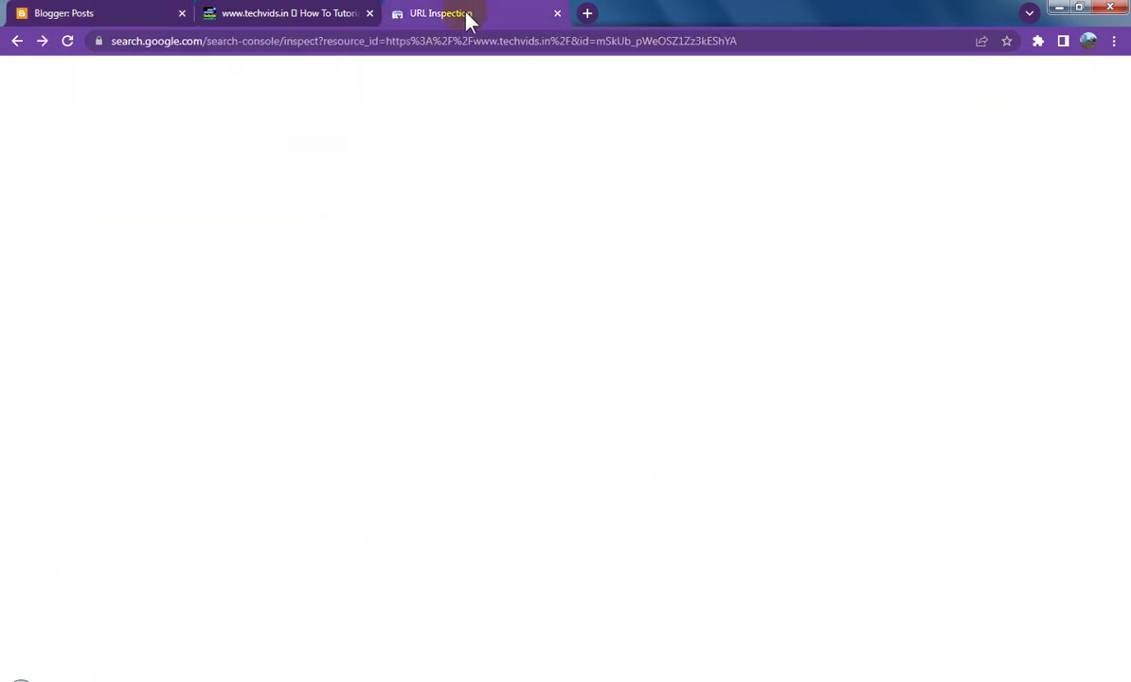
left_click(563, 85)
key("ctrl+v")
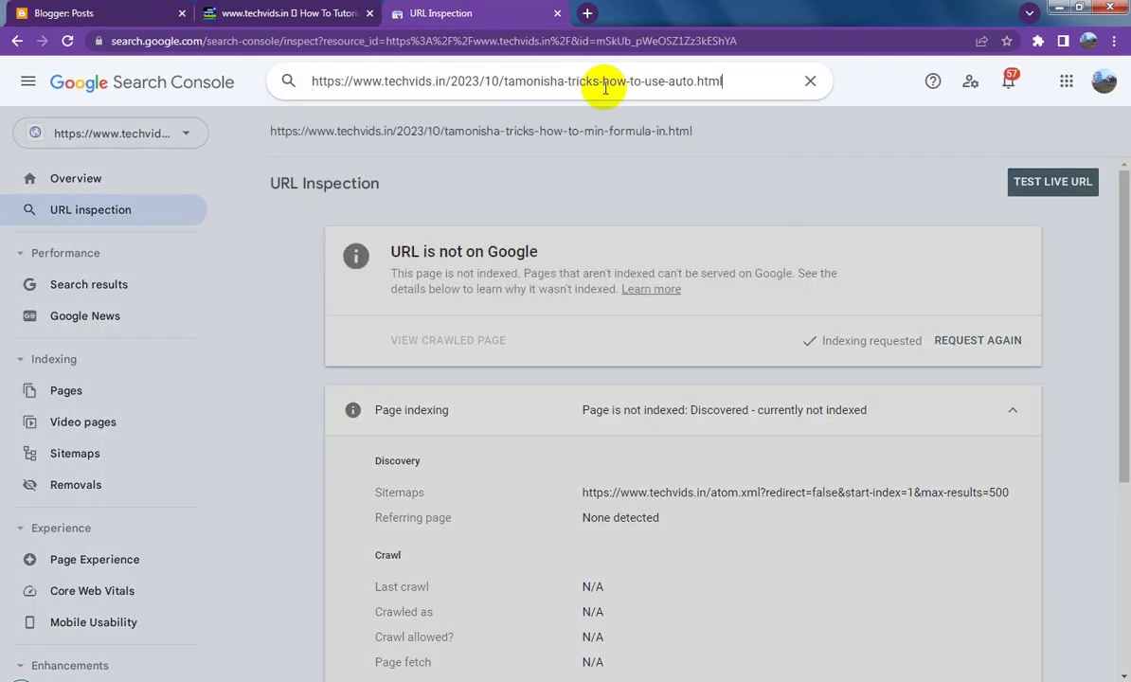
key("Return")
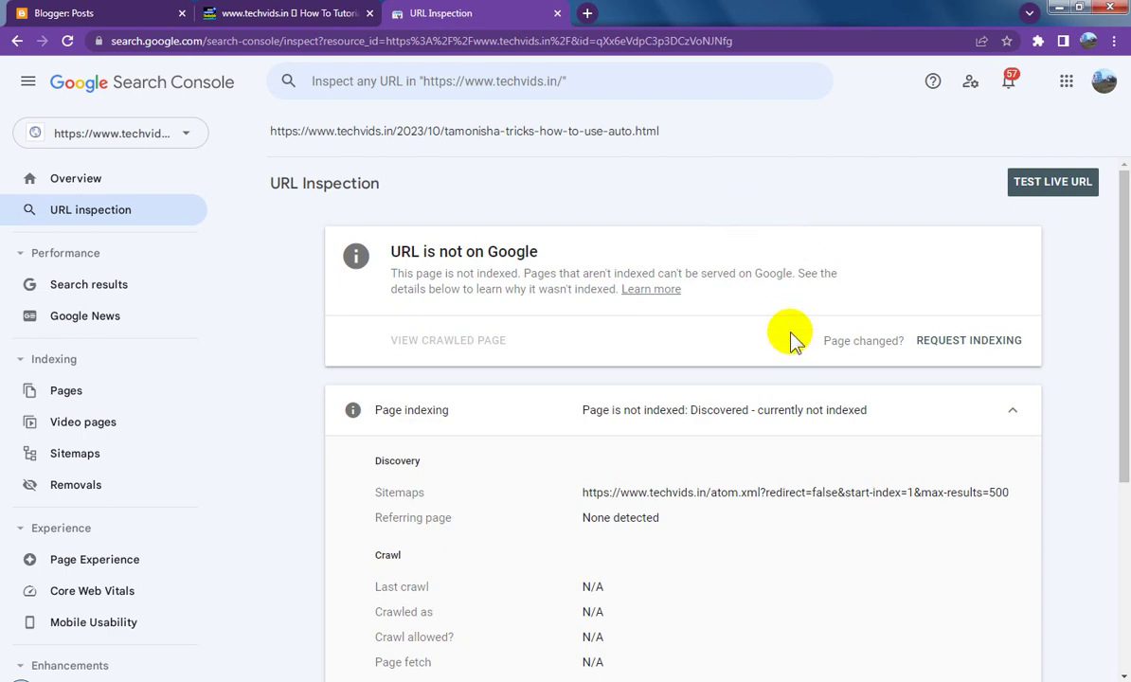
Copy the link address of the "How Speedily Move and Copy Data in Cells on Excel" post in Blogger and return to Google Search Console.
left_click(93, 12)
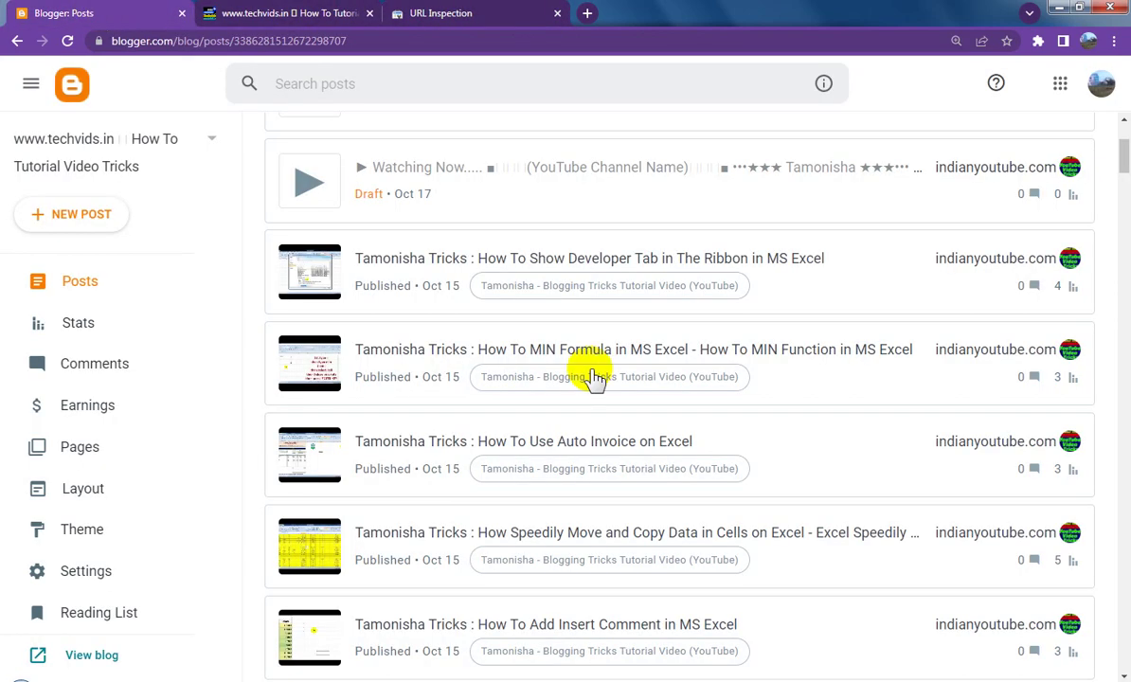
scroll(801, 467, "down", 2)
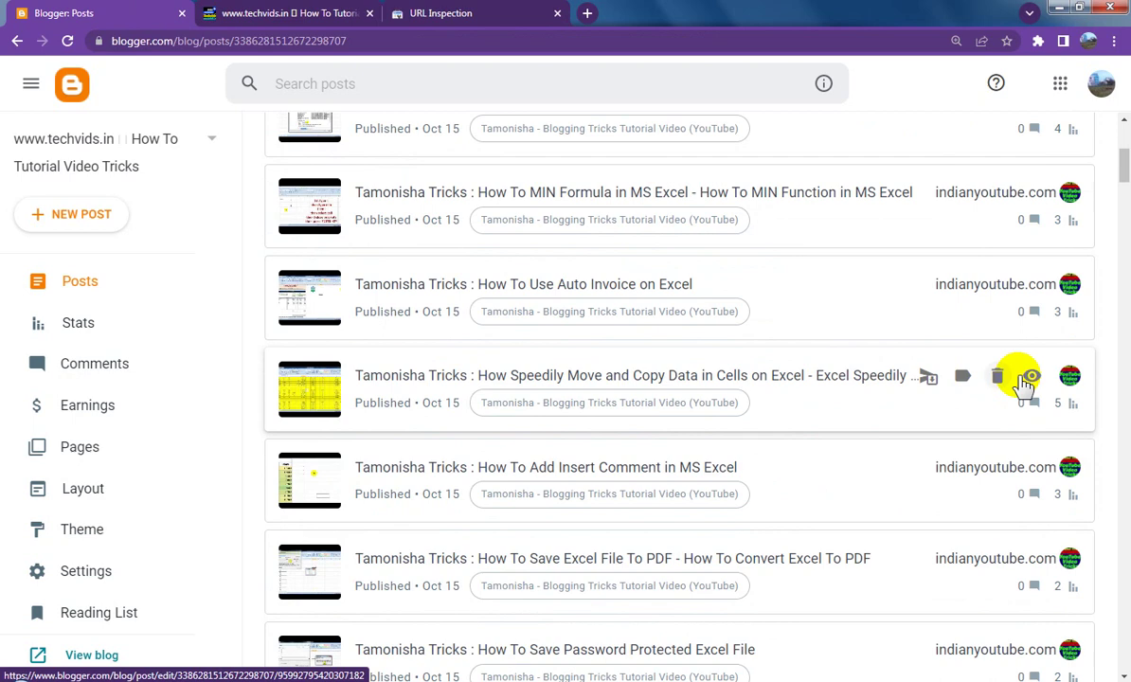
right_click(1025, 376)
left_click(1010, 467)
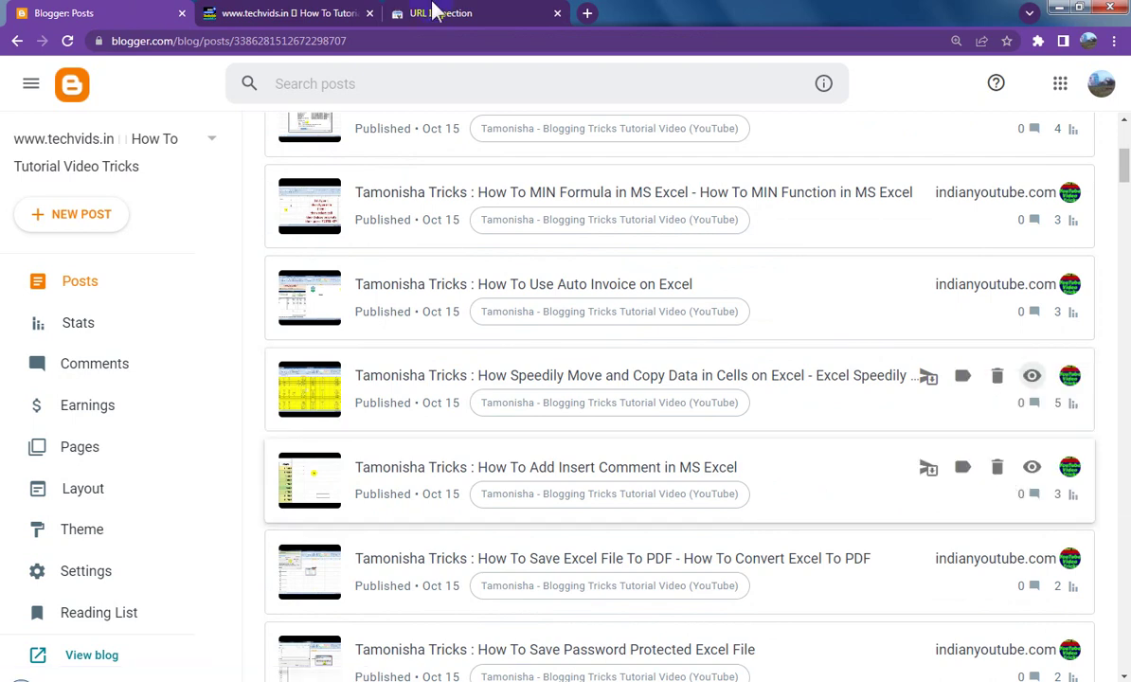
left_click(450, 12)
Inspect the copied Speedily Move and Copy Data post URL, request its indexing, and dismiss the confirmation.
left_click(566, 81)
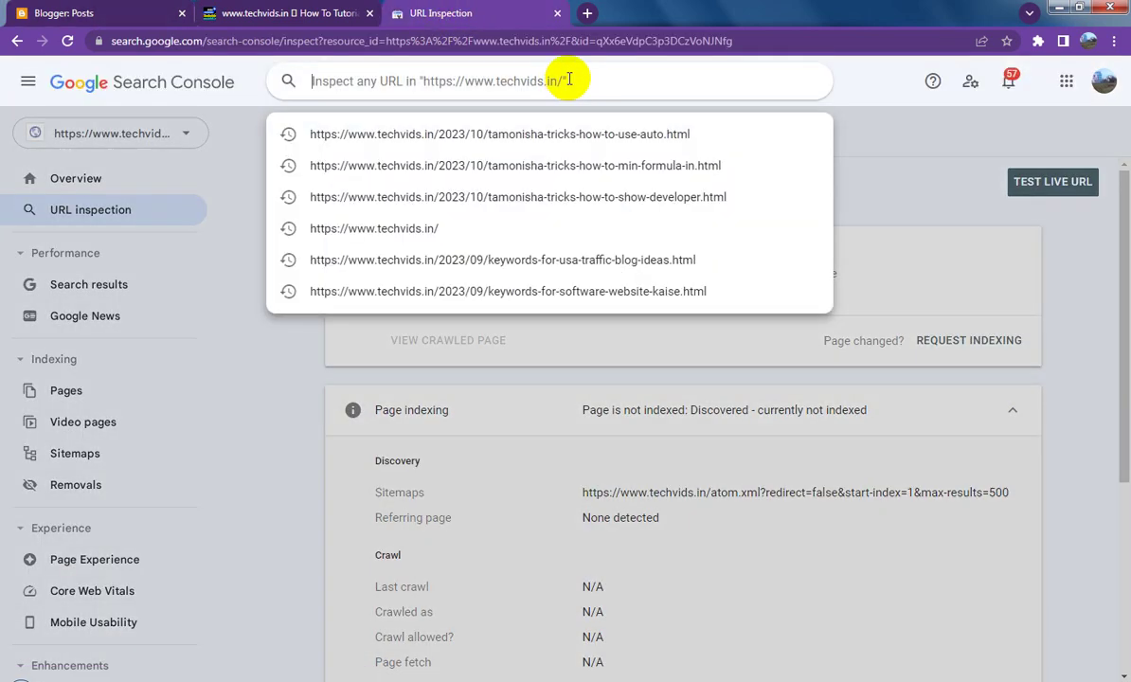
key("ctrl+v")
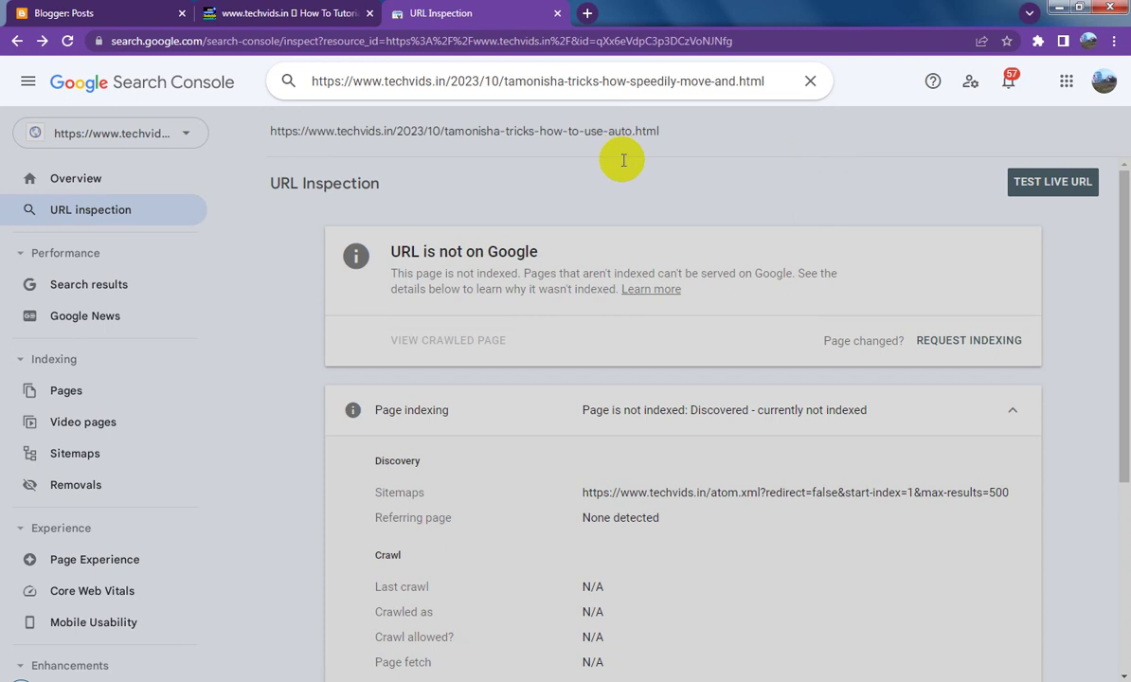
key("Return")
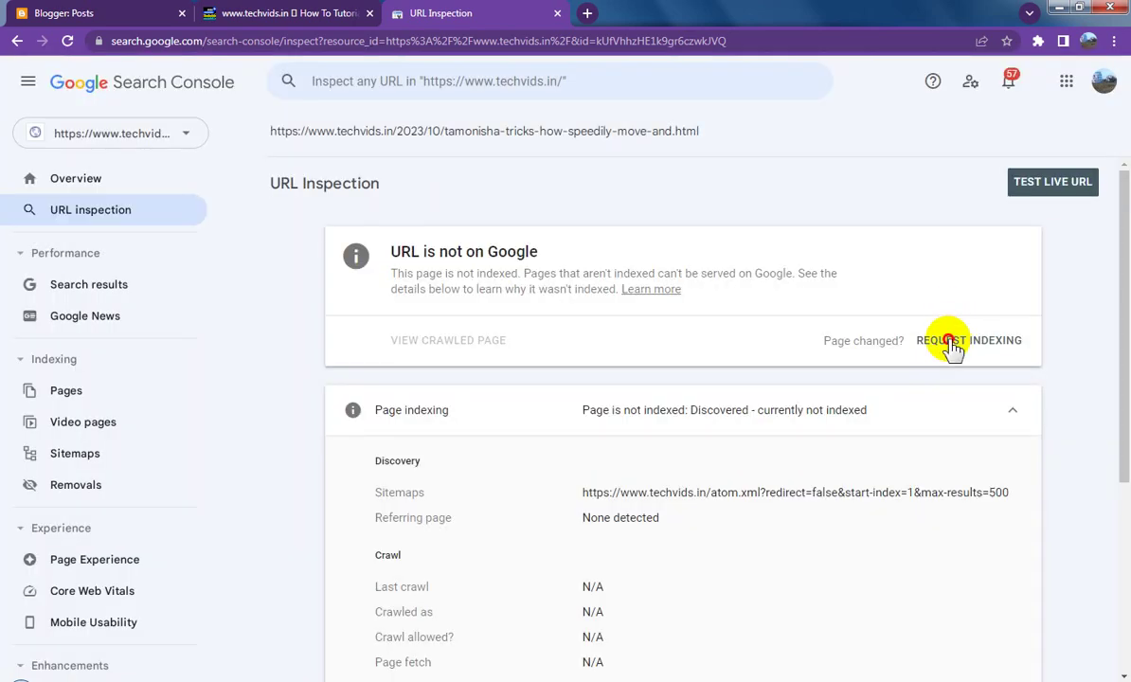
left_click(953, 345)
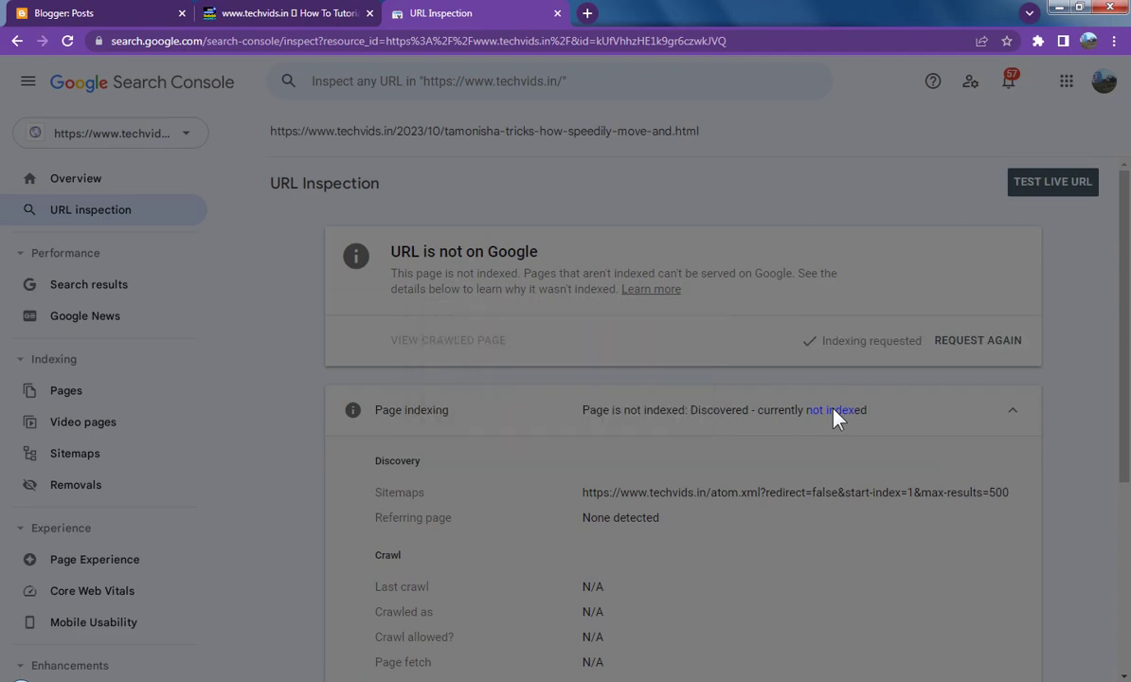
left_click(792, 436)
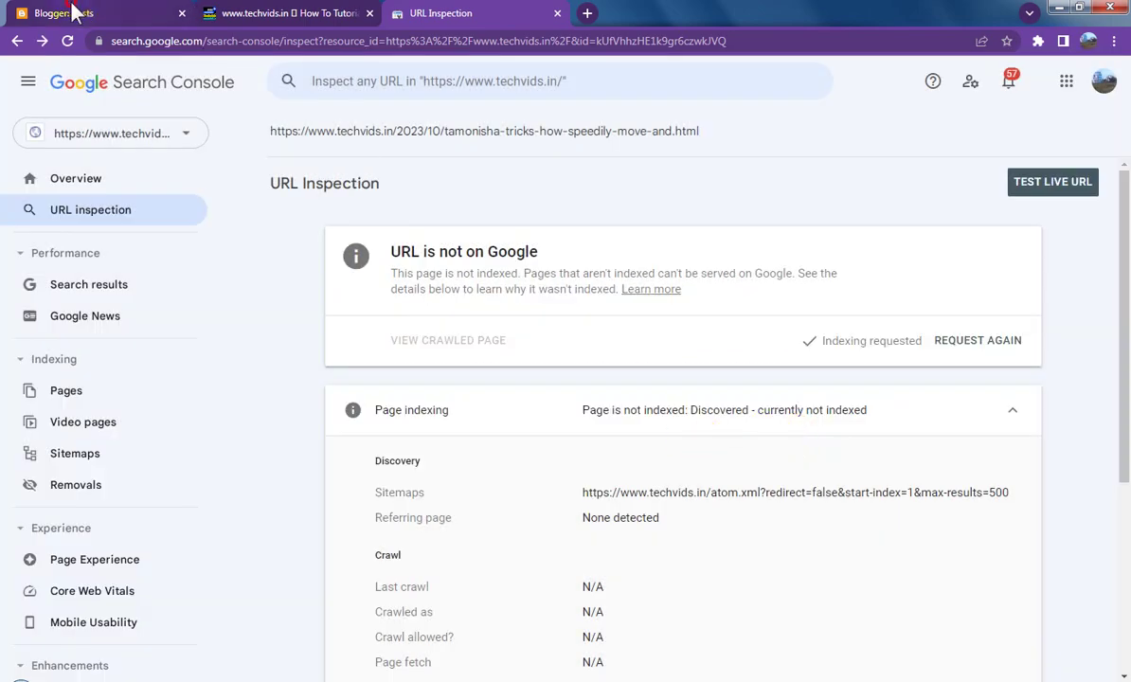
Copy the link address of Blogger's "How To Add Insert Comment in MS Excel" post and return to Google Search Console.
left_click(76, 13)
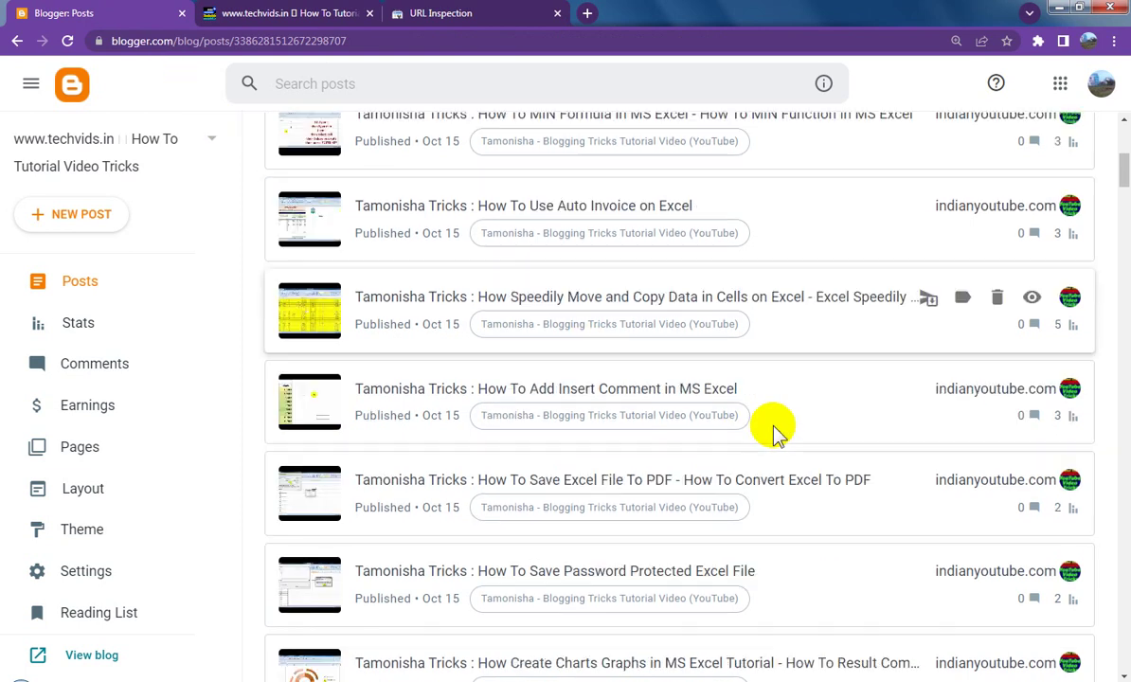
mouse_move(581, 386)
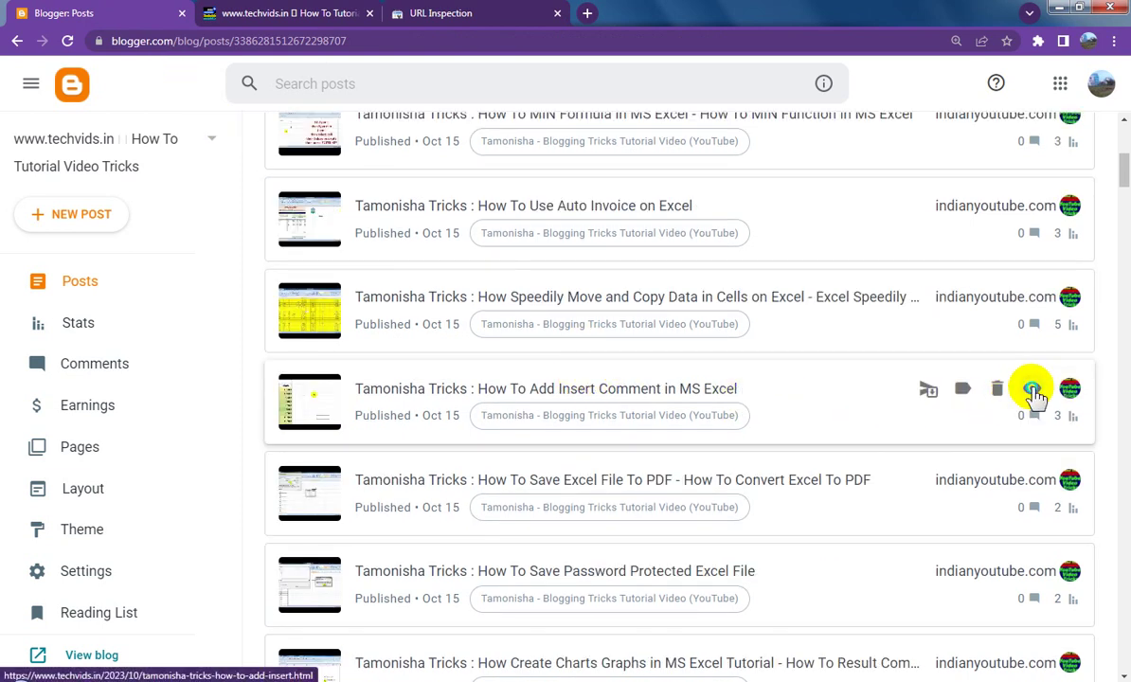
right_click(1033, 393)
left_click(1008, 485)
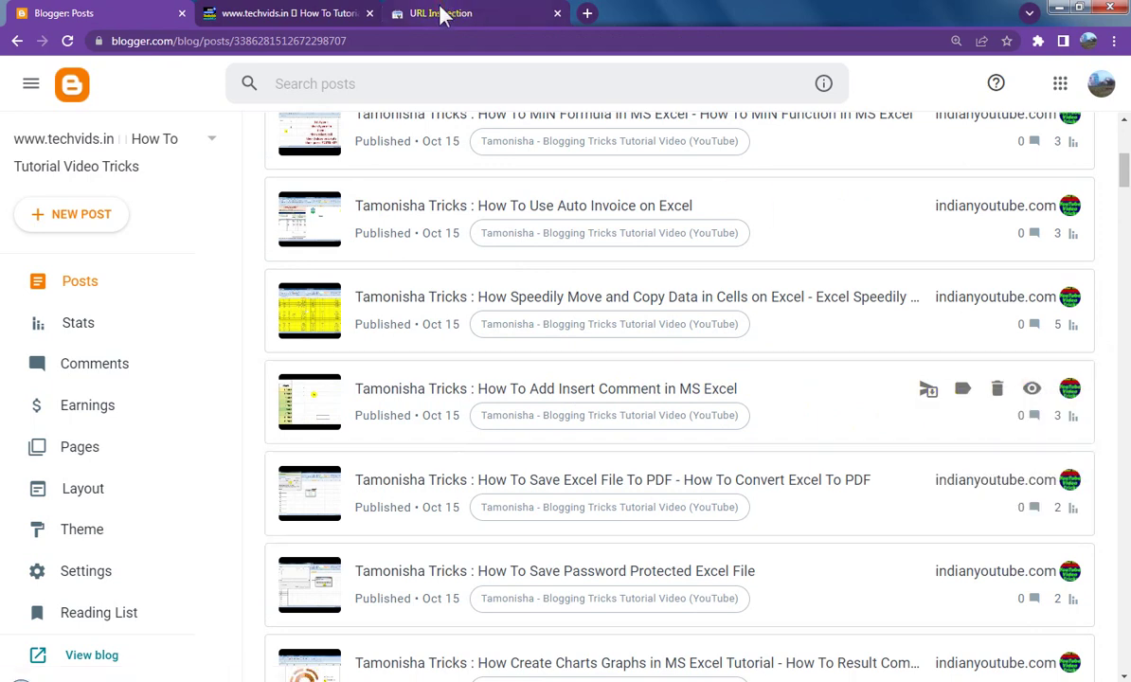
left_click(441, 13)
Inspect the copied Add Insert Comment post URL, request its indexing, and dismiss the confirmation.
left_click(488, 80)
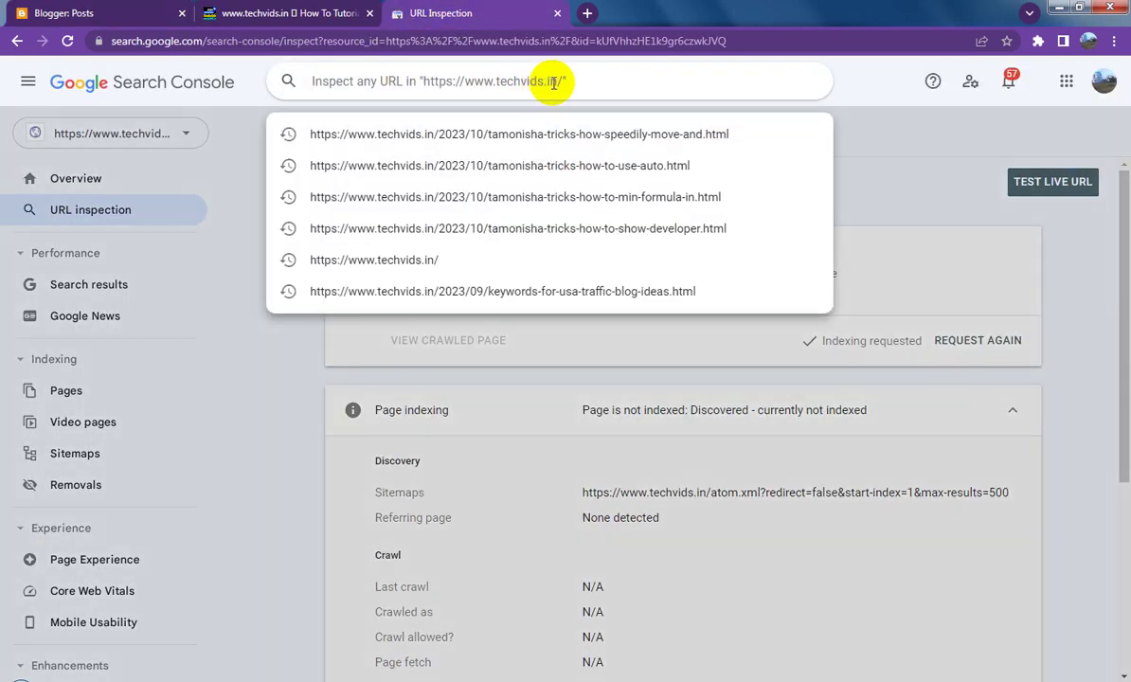
key("ctrl+v")
key("Return")
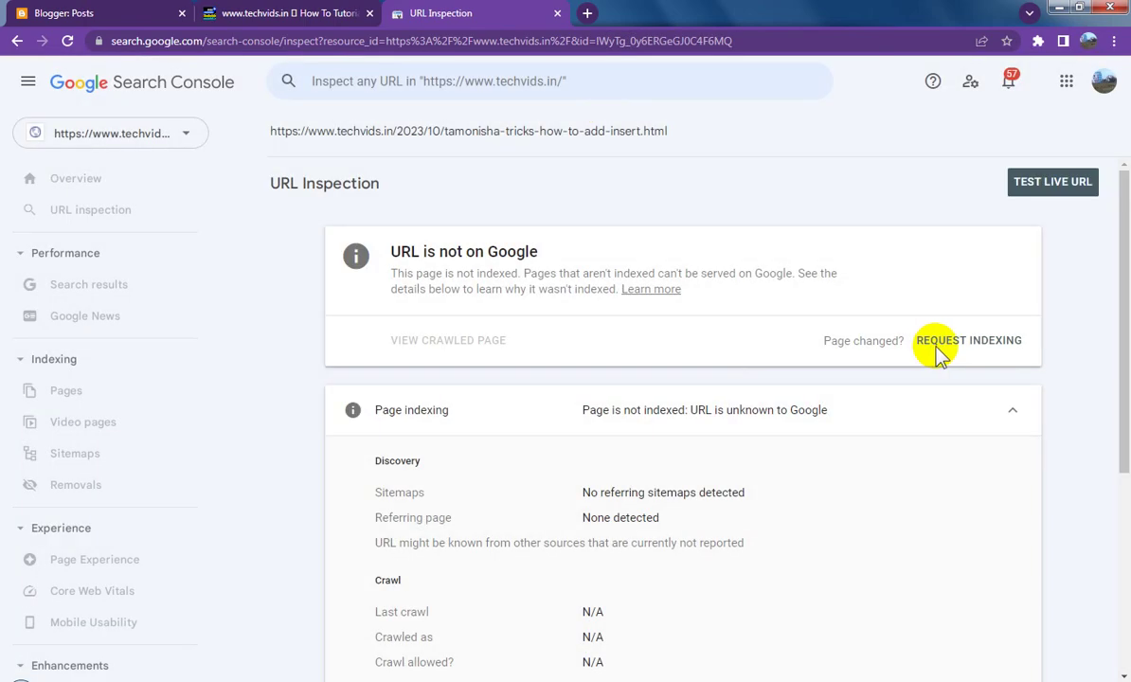
left_click(956, 347)
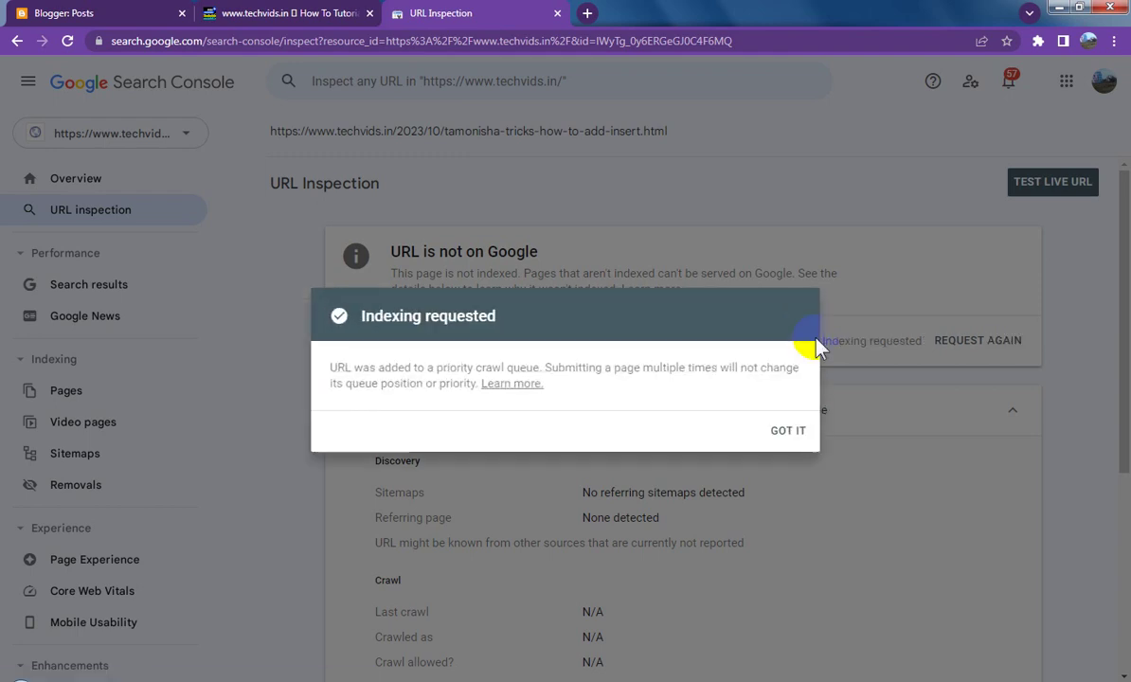
left_click(787, 432)
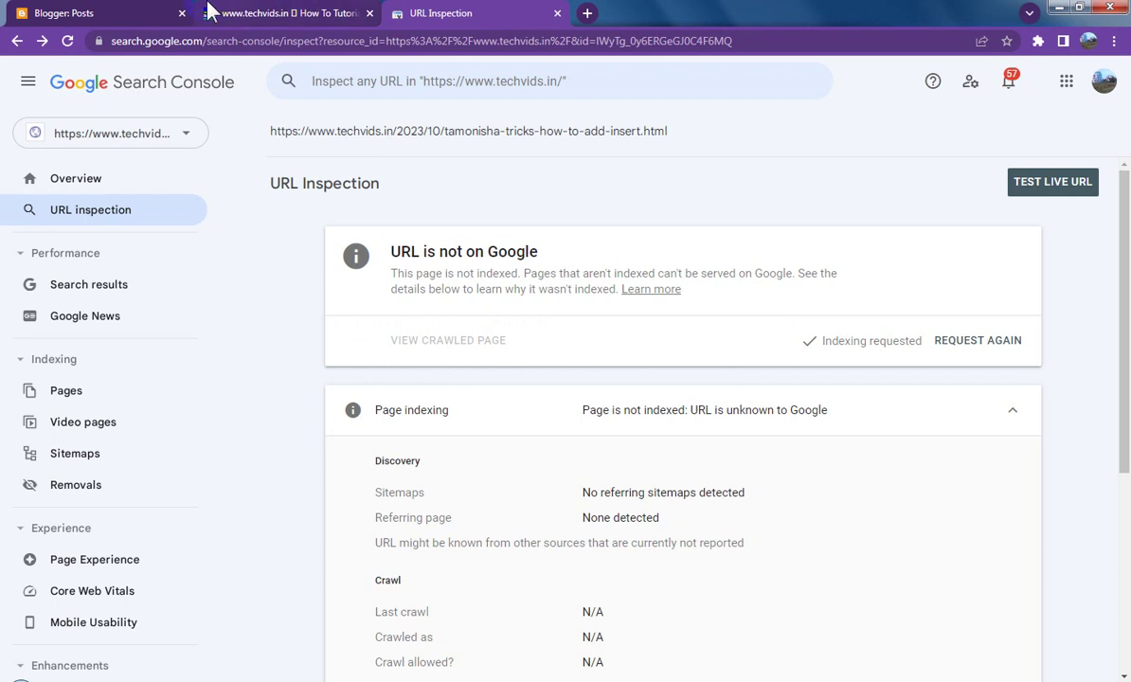
Copy the link address of Blogger's "How To Save Excel File To PDF" post and return to Google Search Console.
left_click(80, 17)
mouse_move(715, 450)
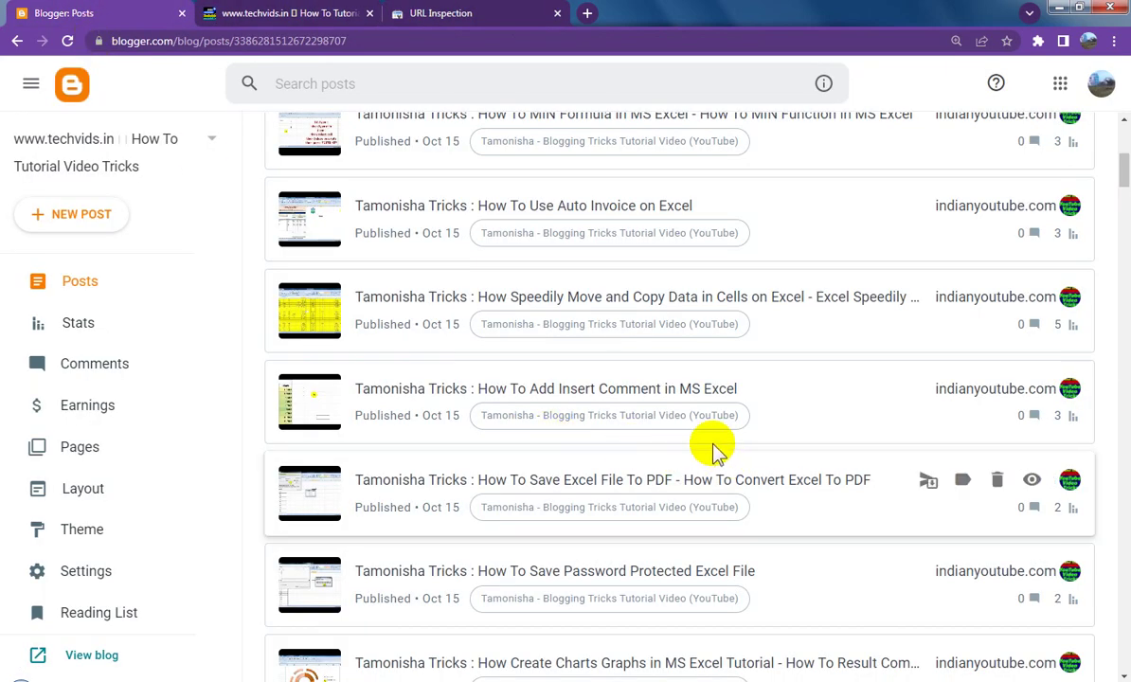
right_click(1031, 480)
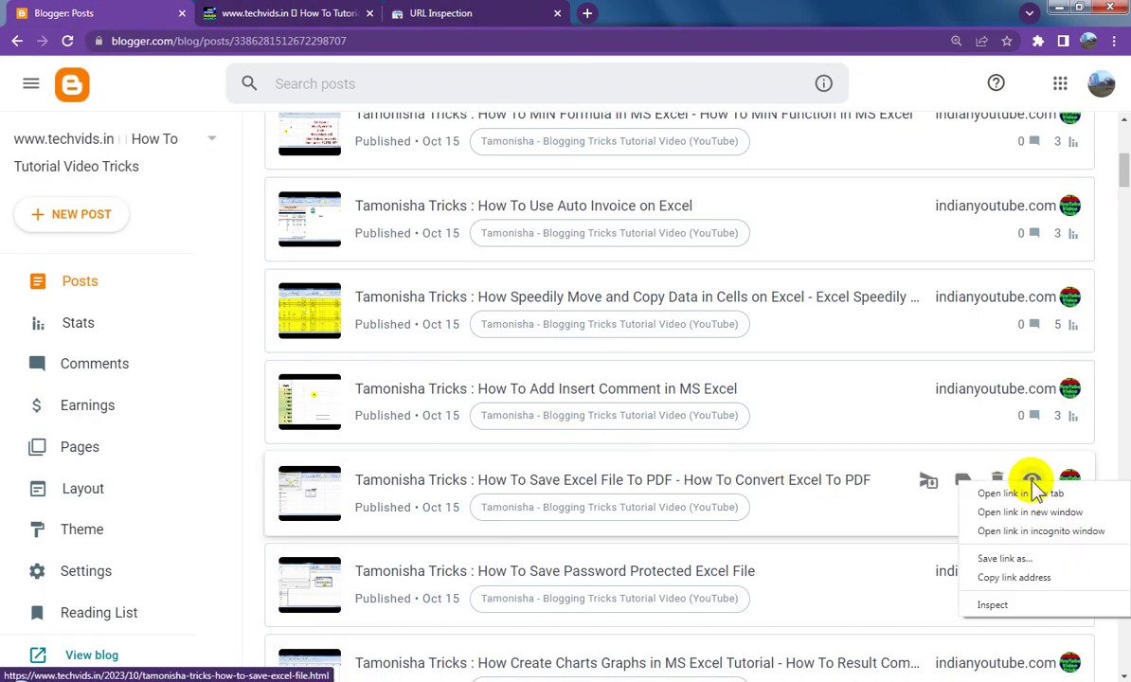
left_click(1027, 580)
left_click(442, 13)
Inspect the copied Save Excel File To PDF post URL, request its indexing, and dismiss the confirmation.
left_click(579, 81)
key("ctrl+v")
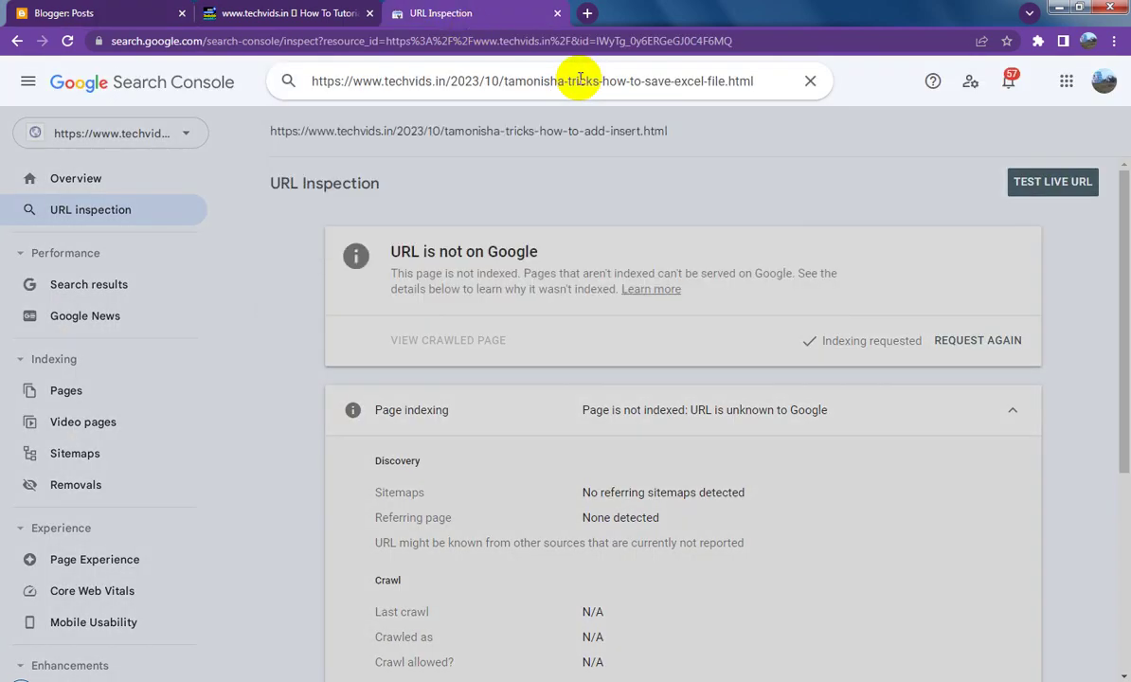
key("Return")
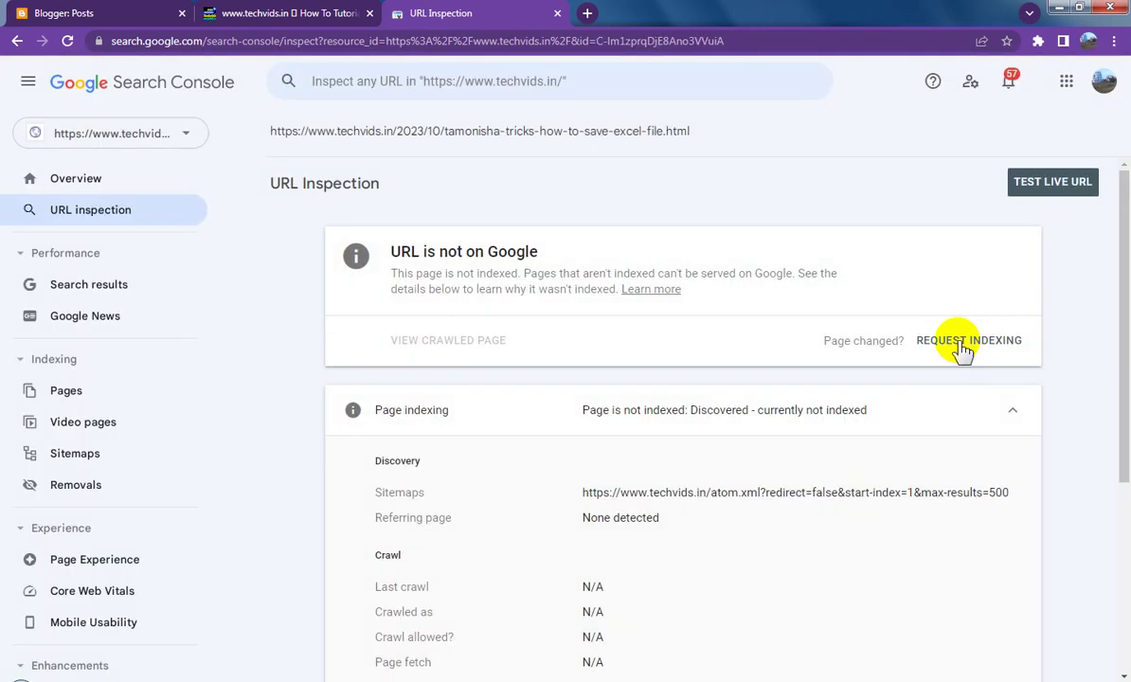
left_click(962, 347)
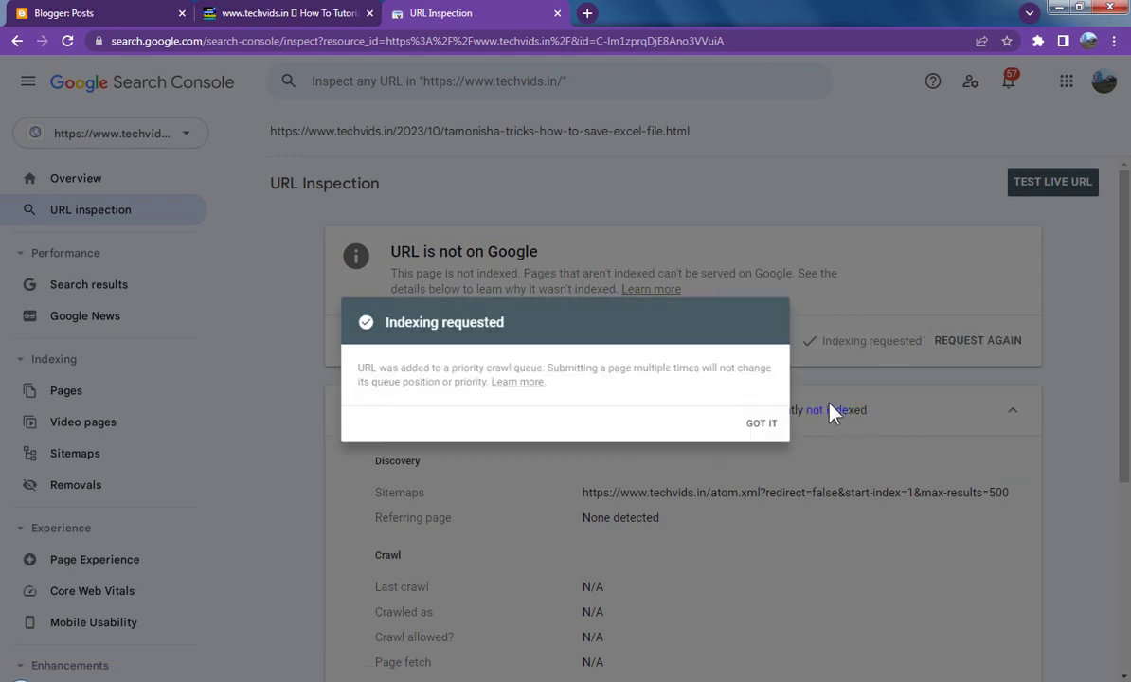
left_click(787, 431)
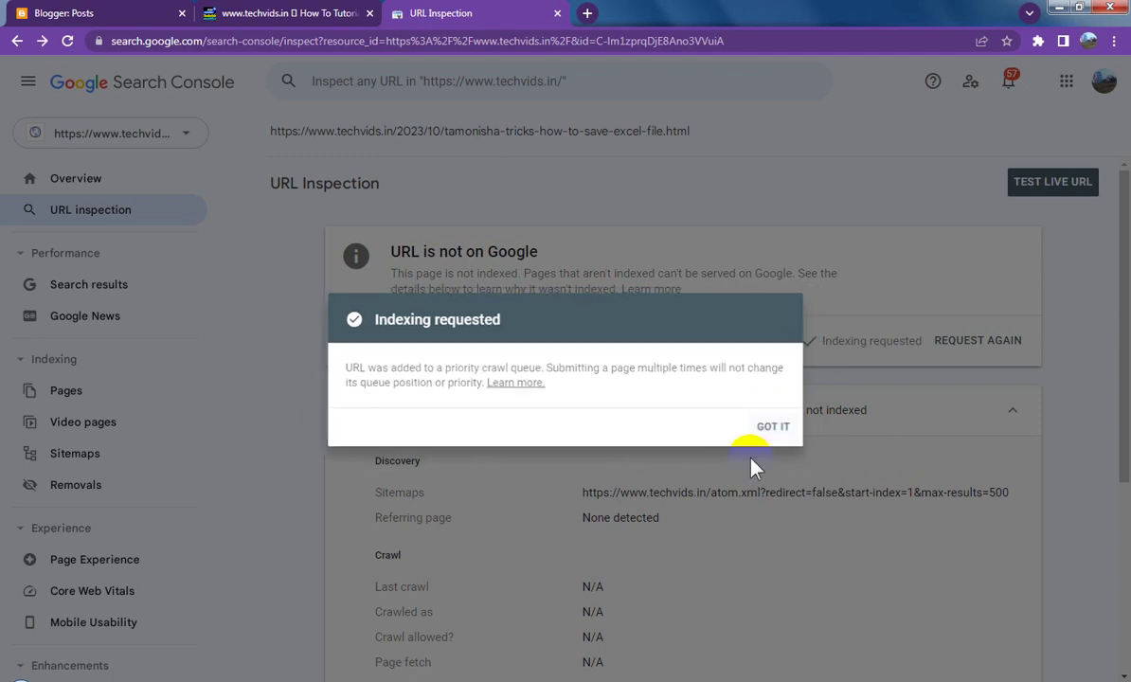
left_click_drag(1007, 494, 599, 493)
right_click(600, 494)
left_click(629, 505)
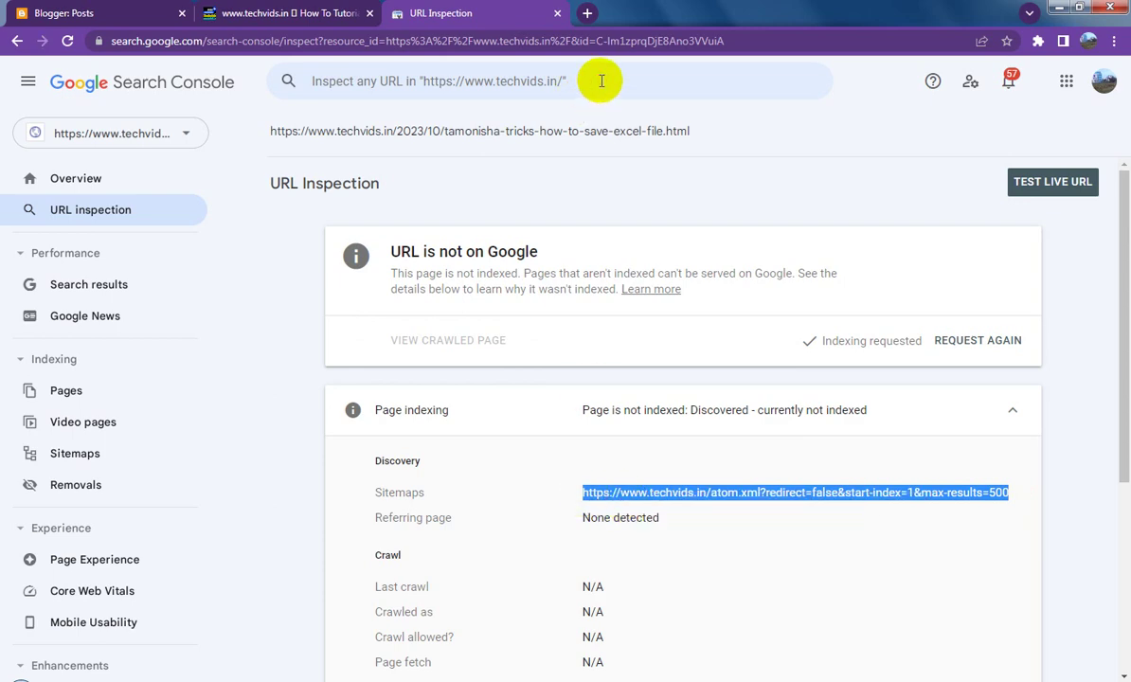
left_click(602, 81)
key("ctrl+v")
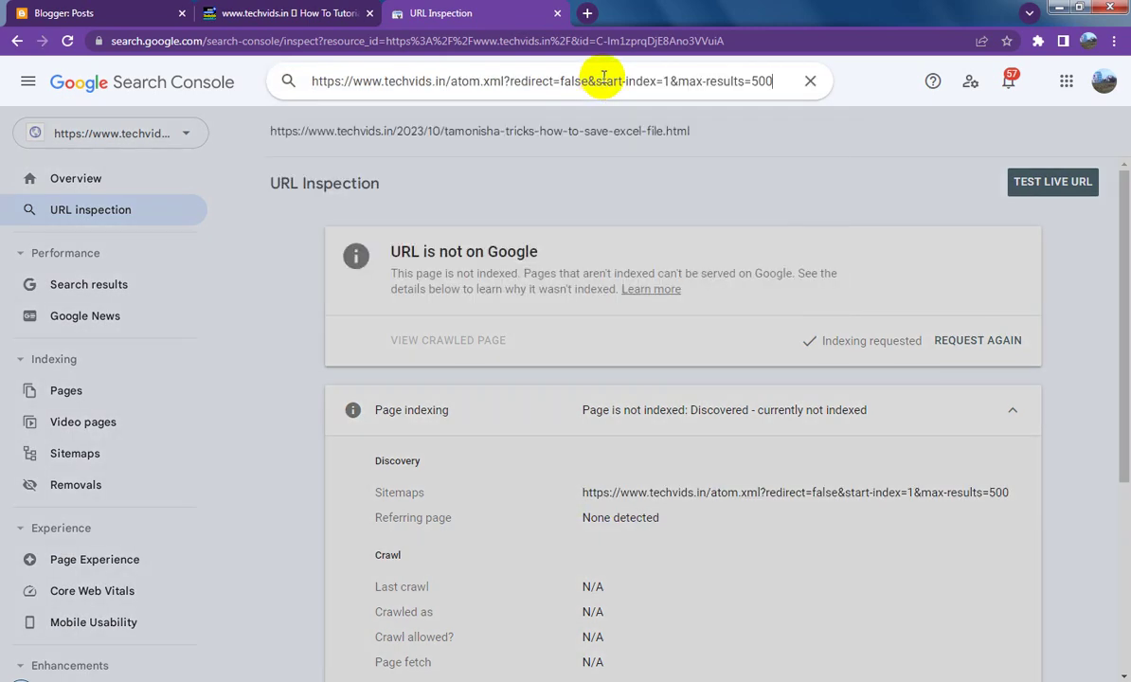
key("Return")
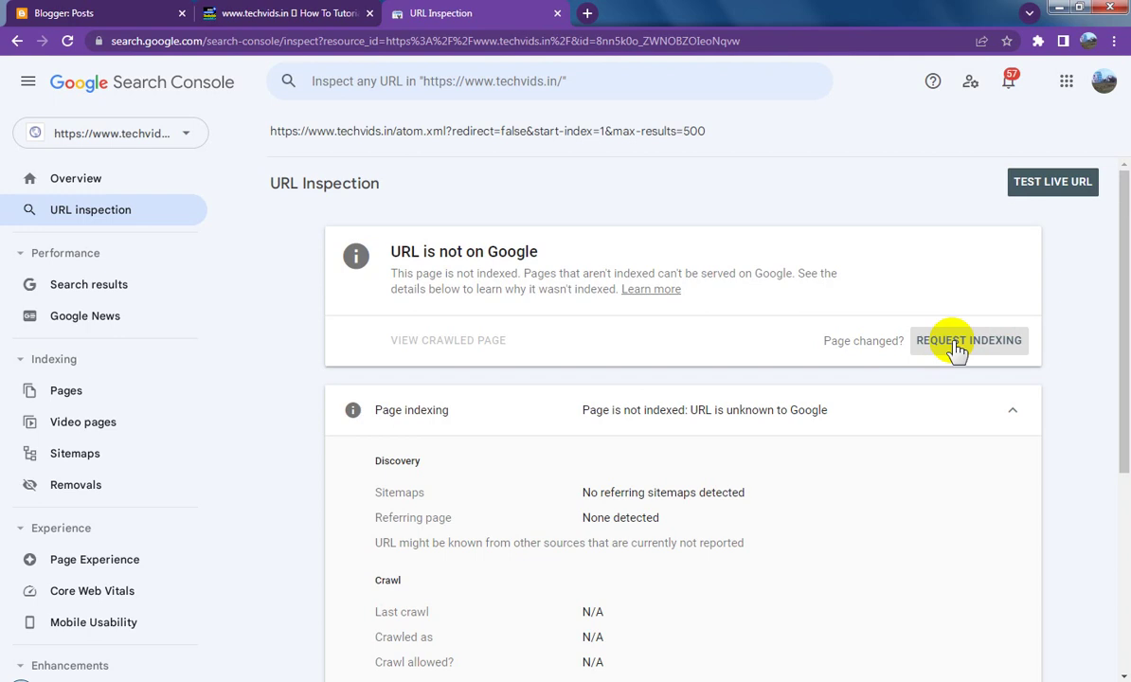
left_click(959, 347)
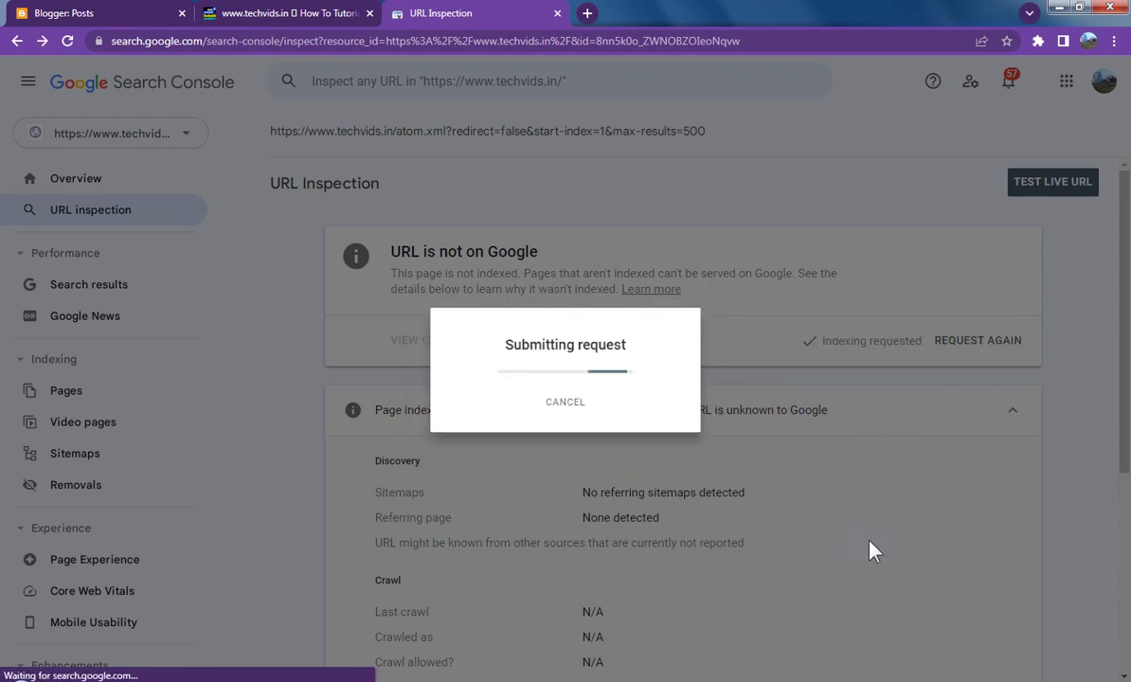
Dismiss the indexing confirmation, copy the link address of Blogger's "How To Save Password Protected Excel File" post, and return to Google Search Console.
left_click(786, 432)
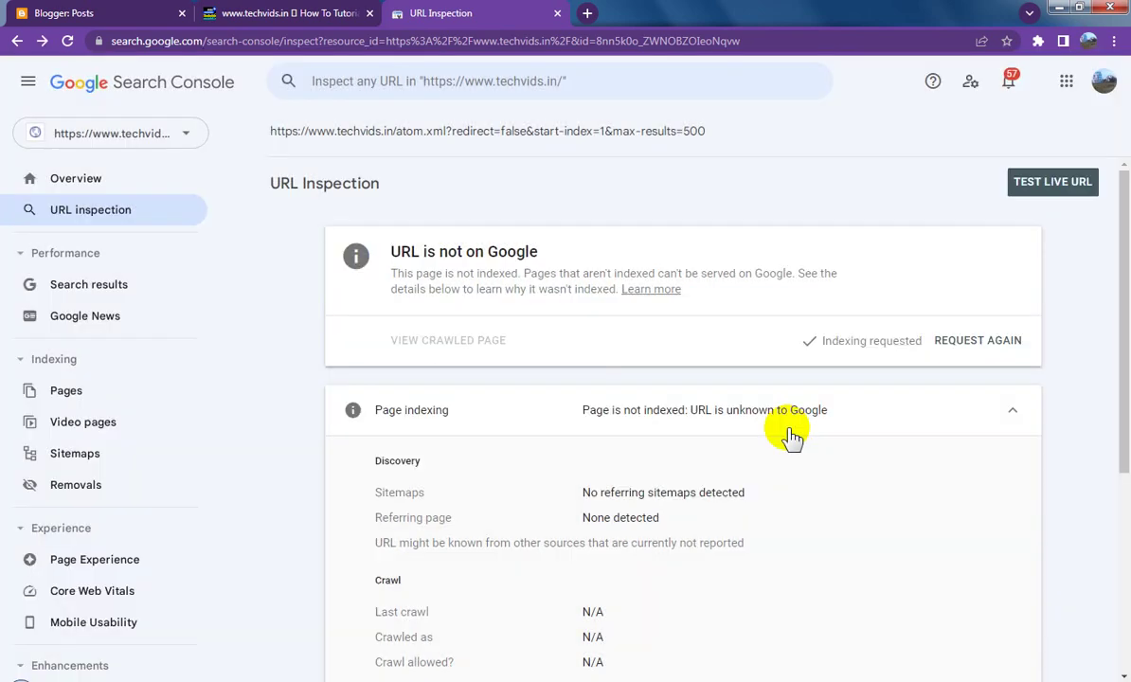
left_click(87, 12)
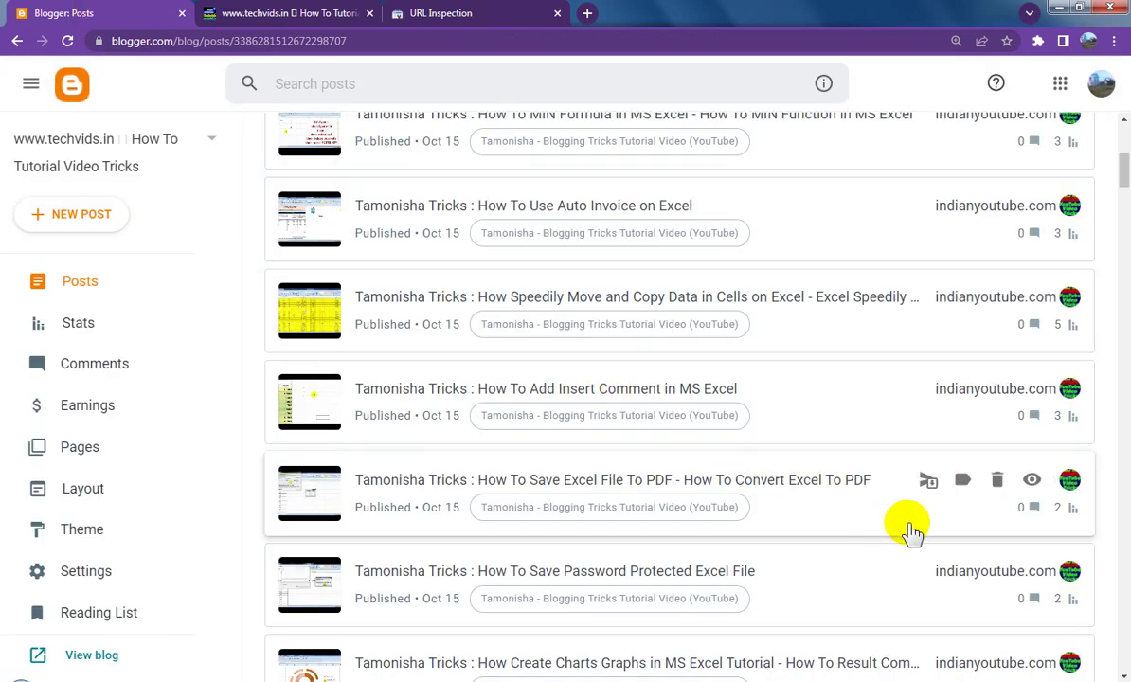
scroll(972, 521, "down", 1)
scroll(971, 521, "down", 1)
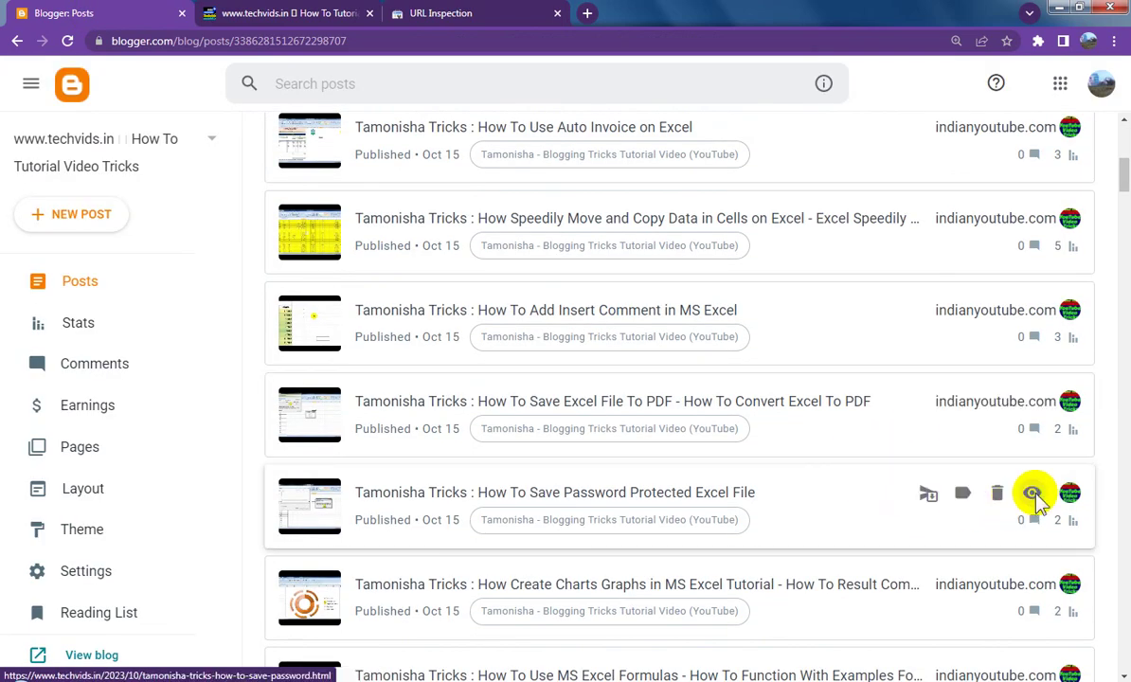
right_click(1034, 493)
left_click(1002, 589)
left_click(442, 12)
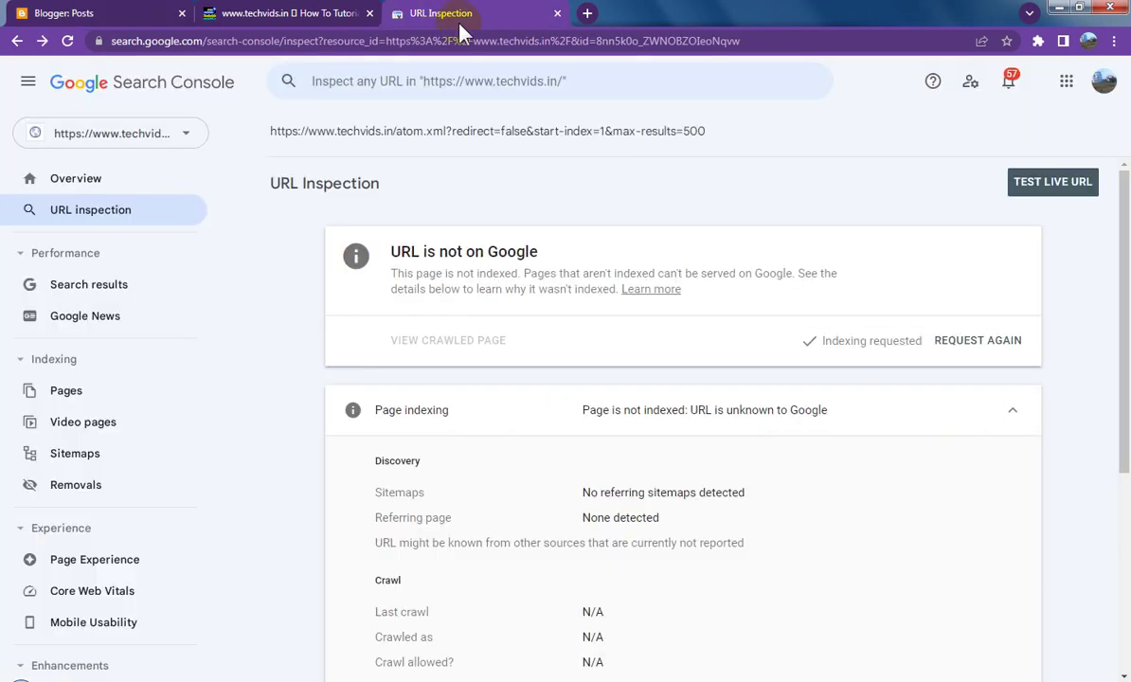
Inspect the copied Save Password Protected Excel File post URL, request its indexing, and dismiss the confirmation.
left_click(528, 83)
key("ctrl+v")
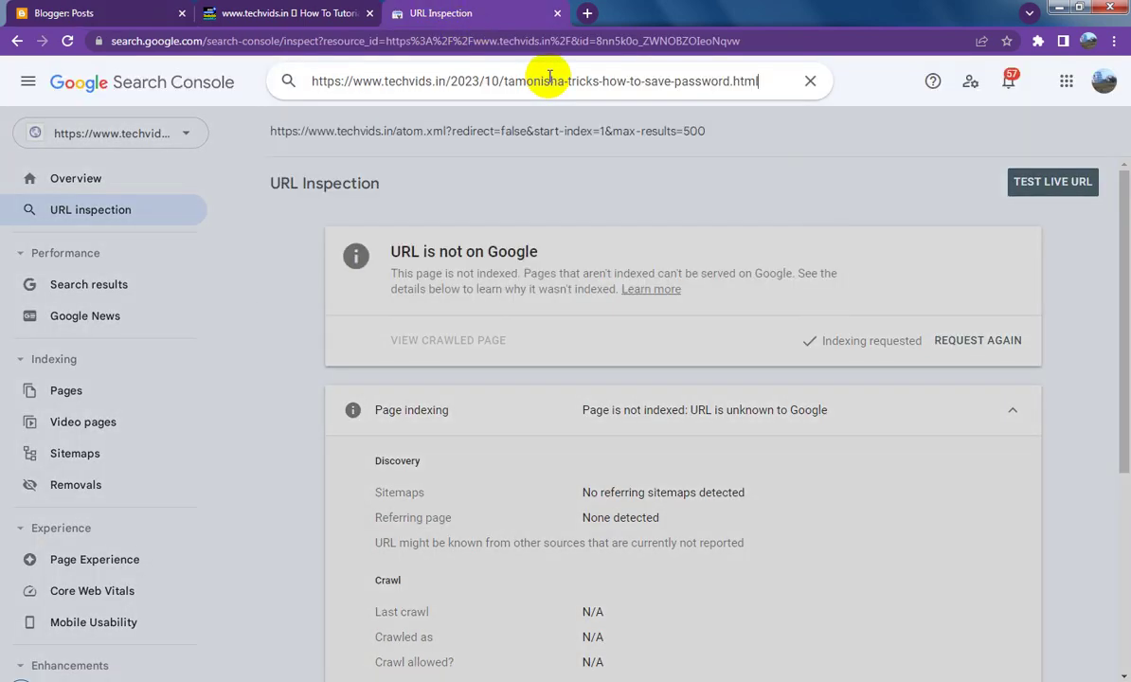
key("Return")
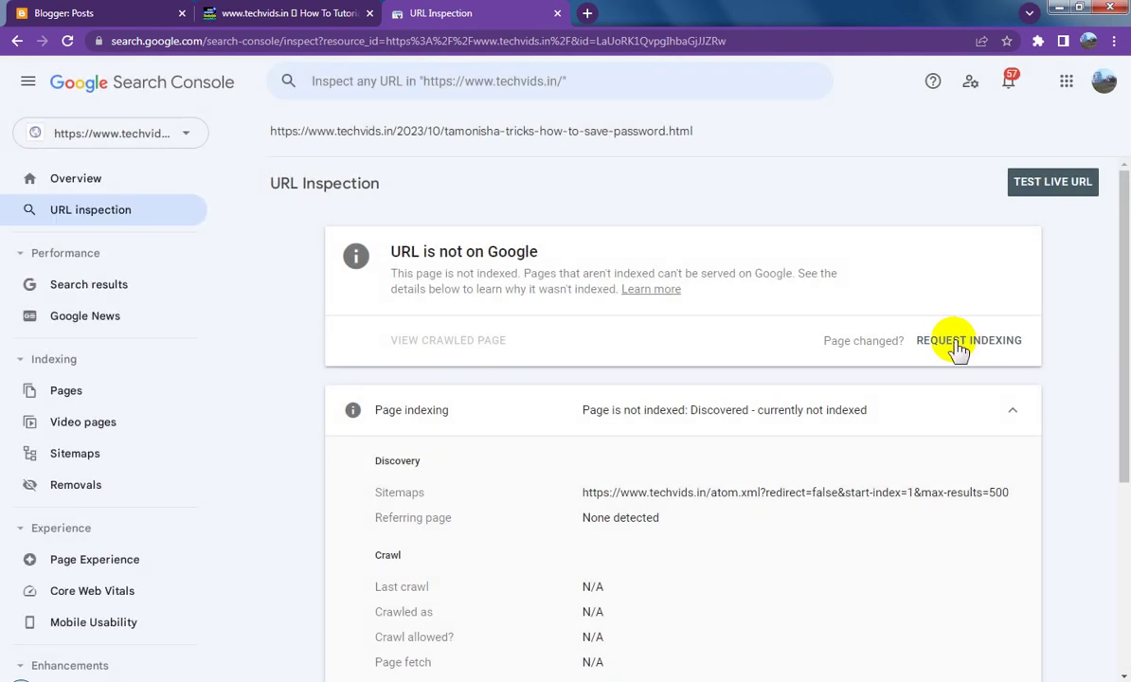
left_click(959, 345)
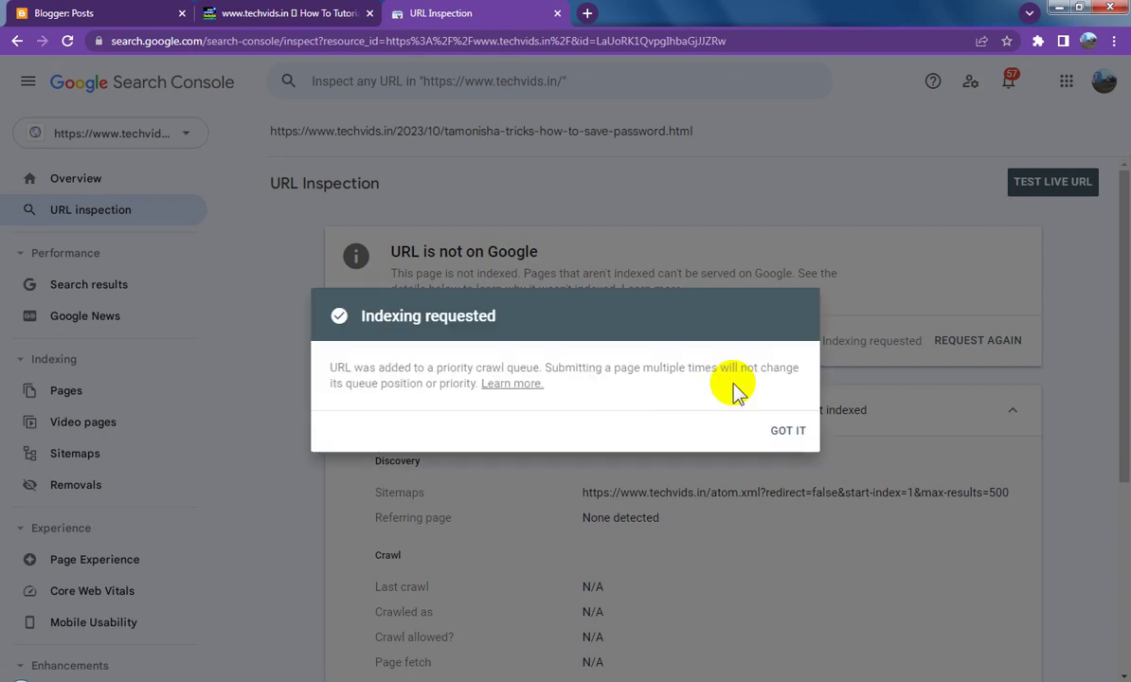
left_click(788, 433)
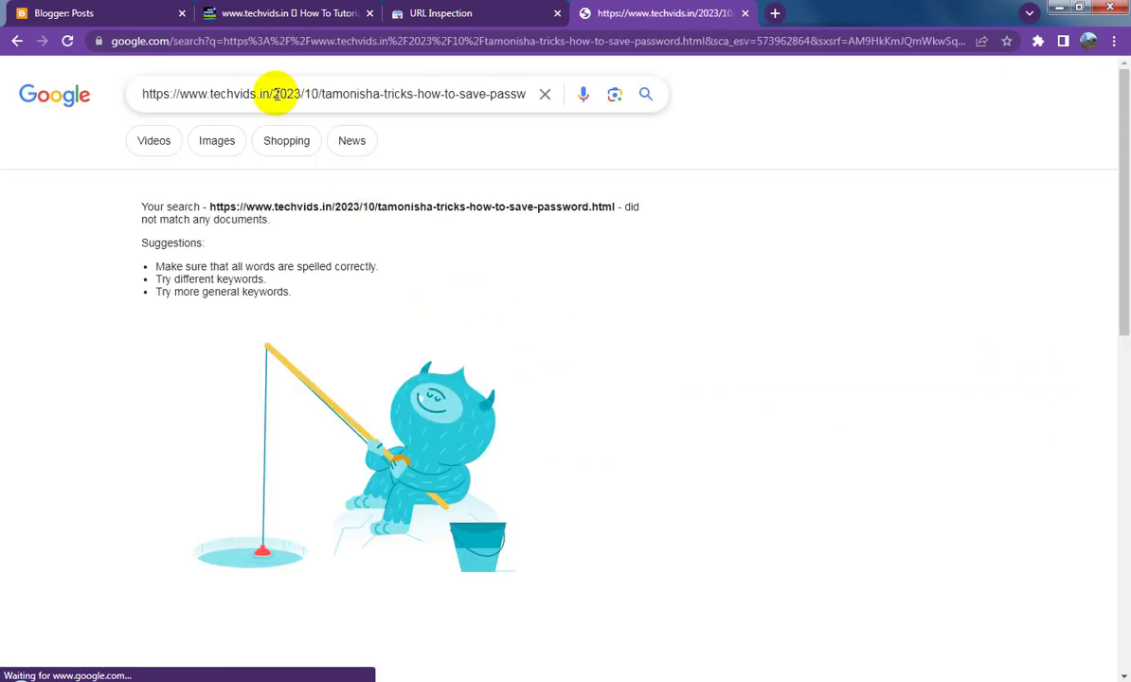
left_click(427, 105)
left_click_drag(428, 106, 619, 126)
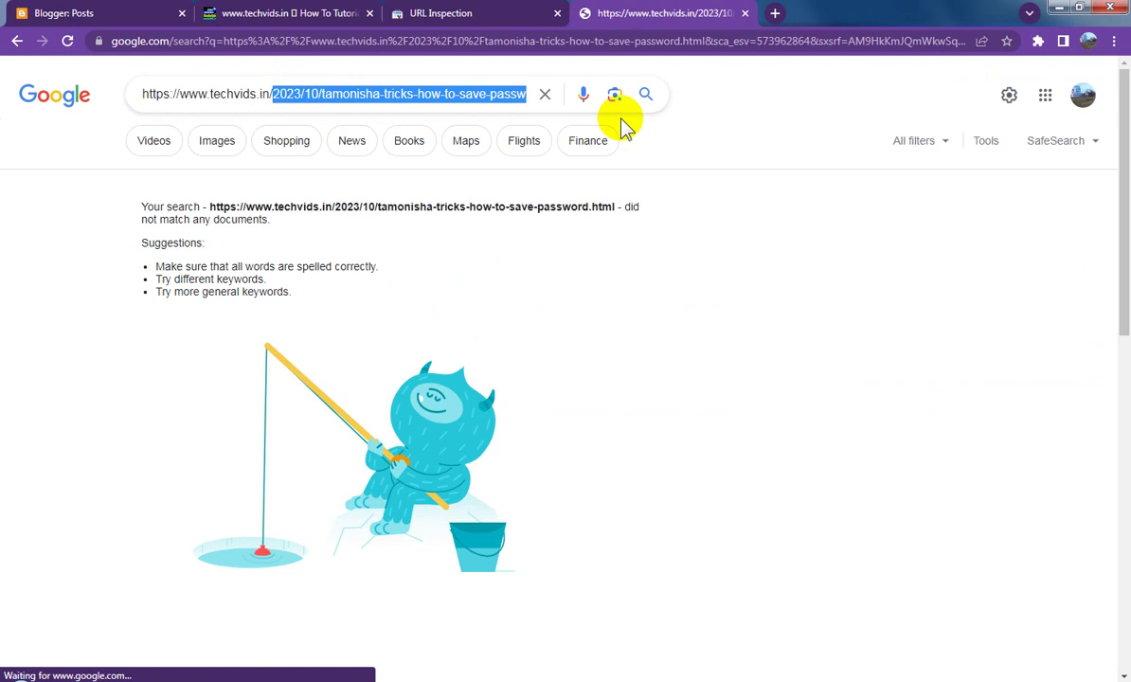
key("BackSpace")
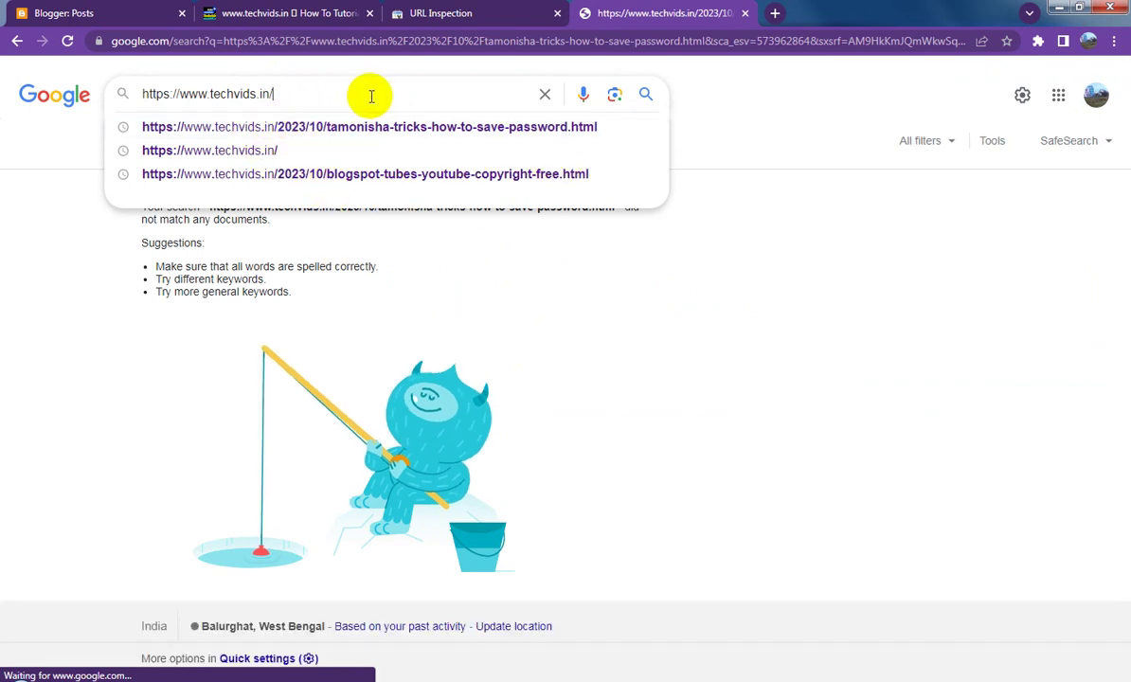
key("Return")
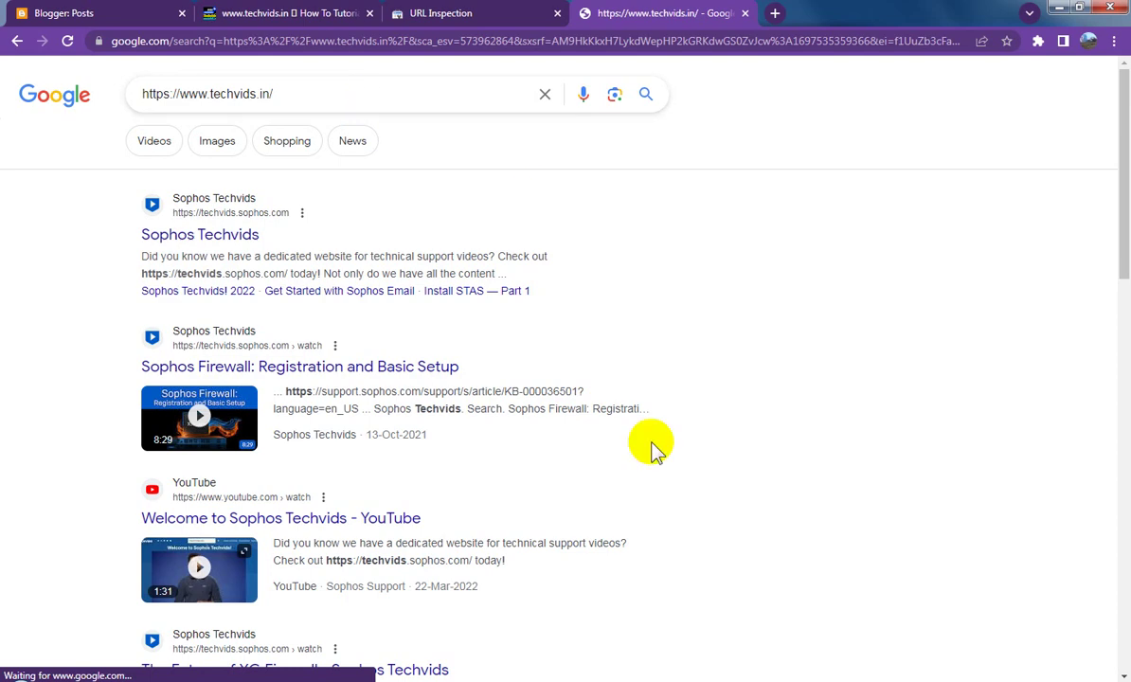
scroll(659, 478, "down", 6)
scroll(662, 478, "down", 4)
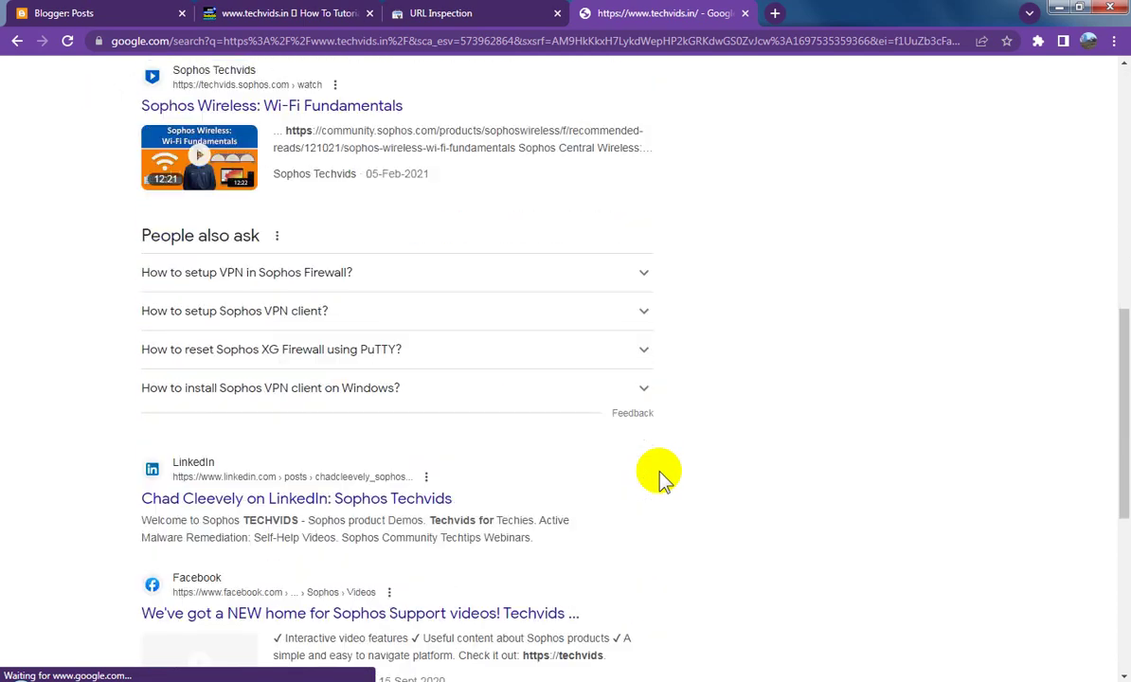
scroll(660, 478, "down", 3)
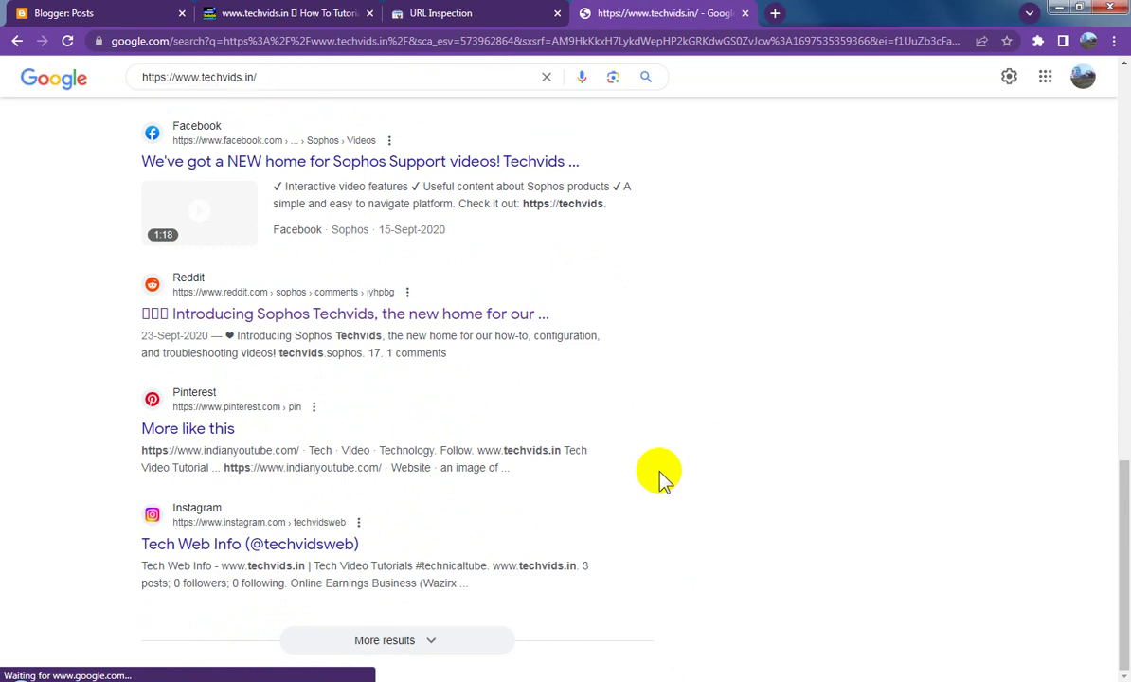
scroll(661, 478, "up", 9)
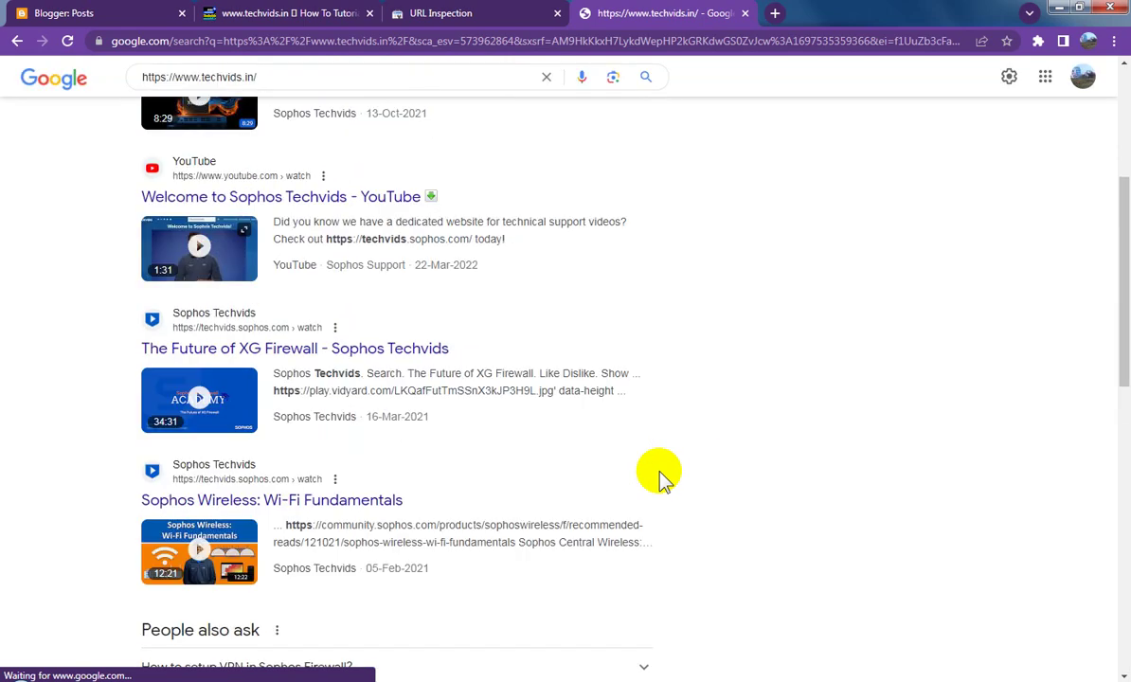
scroll(661, 478, "up", 4)
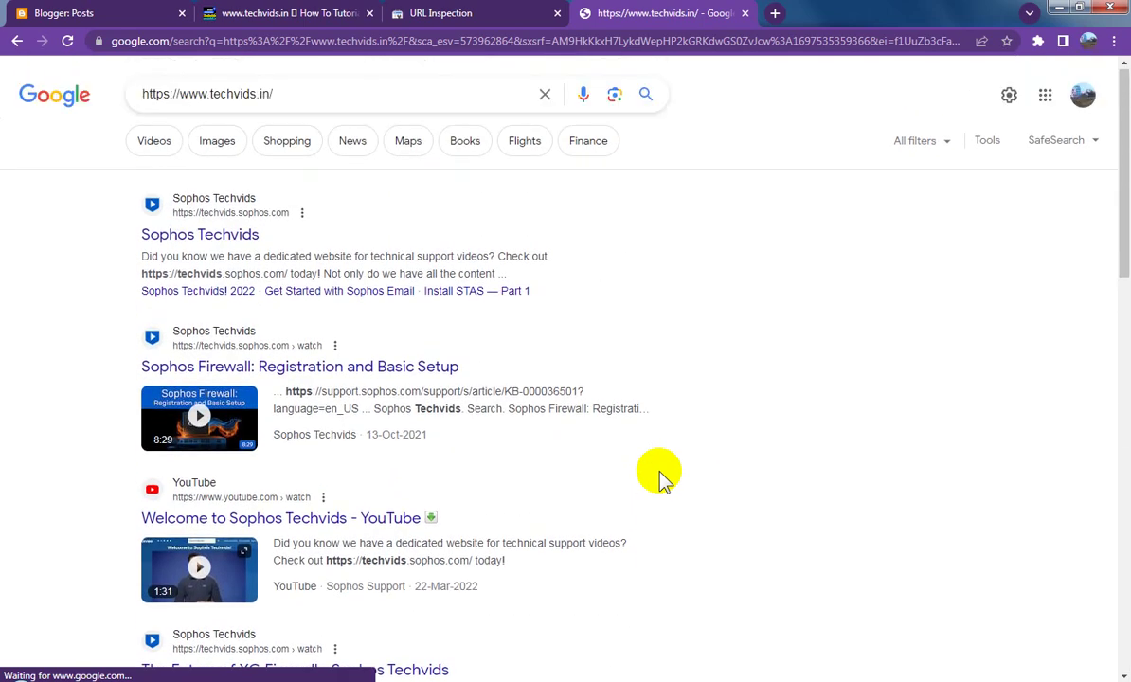
left_click(294, 91)
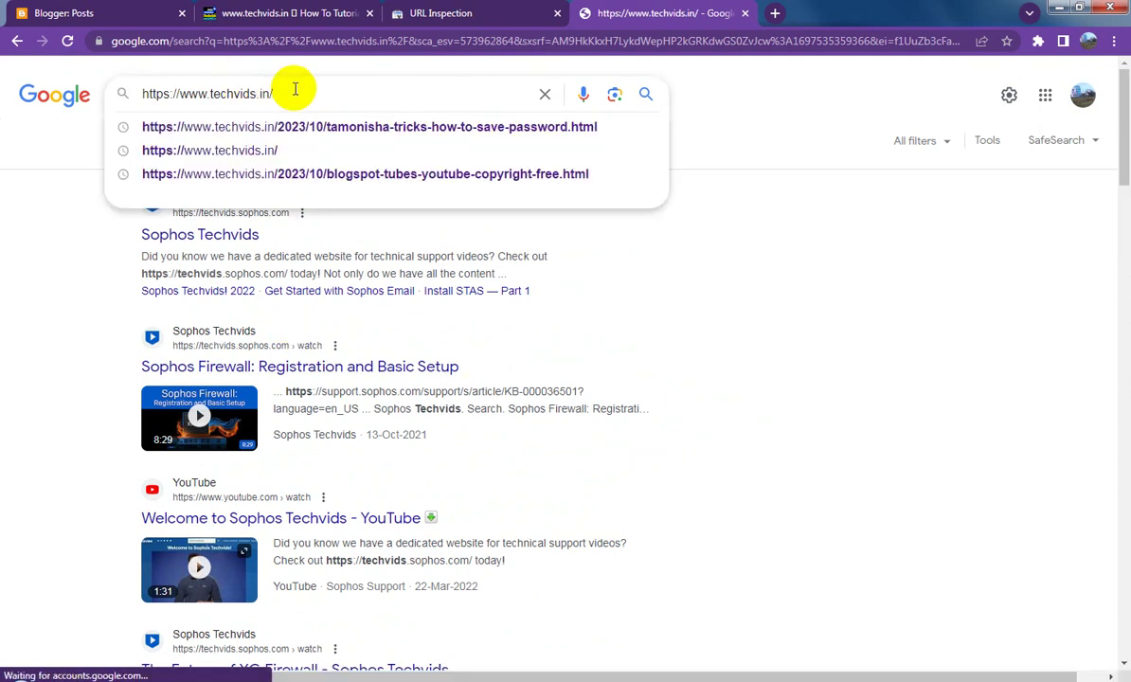
key("BackSpace")
left_click(173, 92)
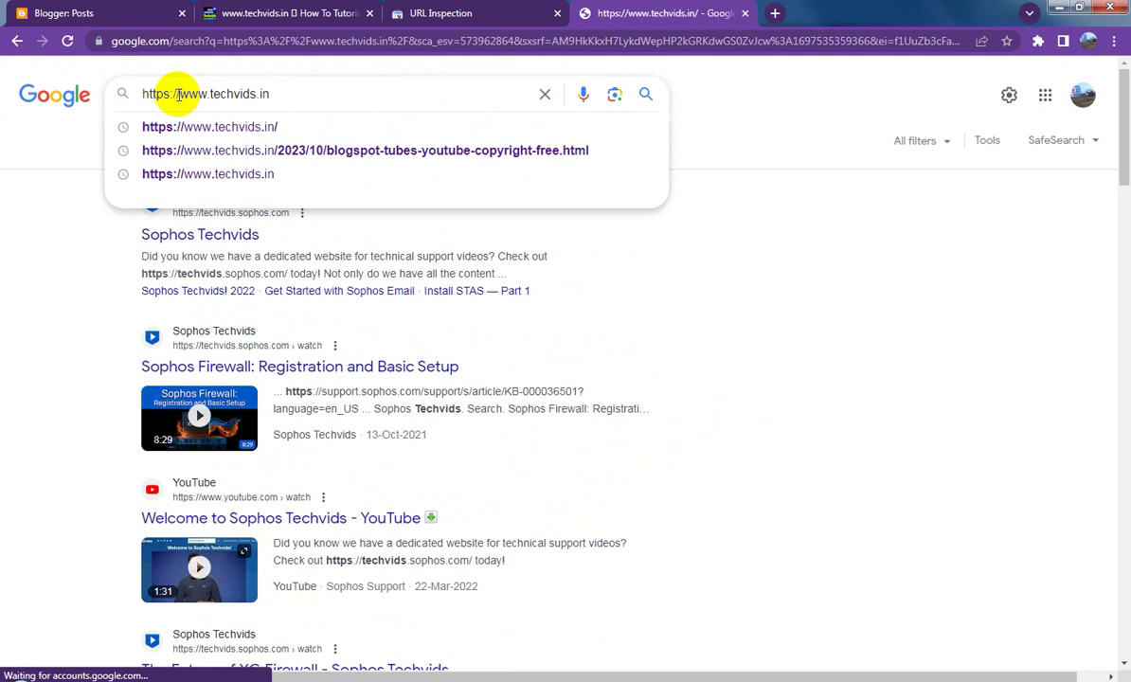
key("shift+Home")
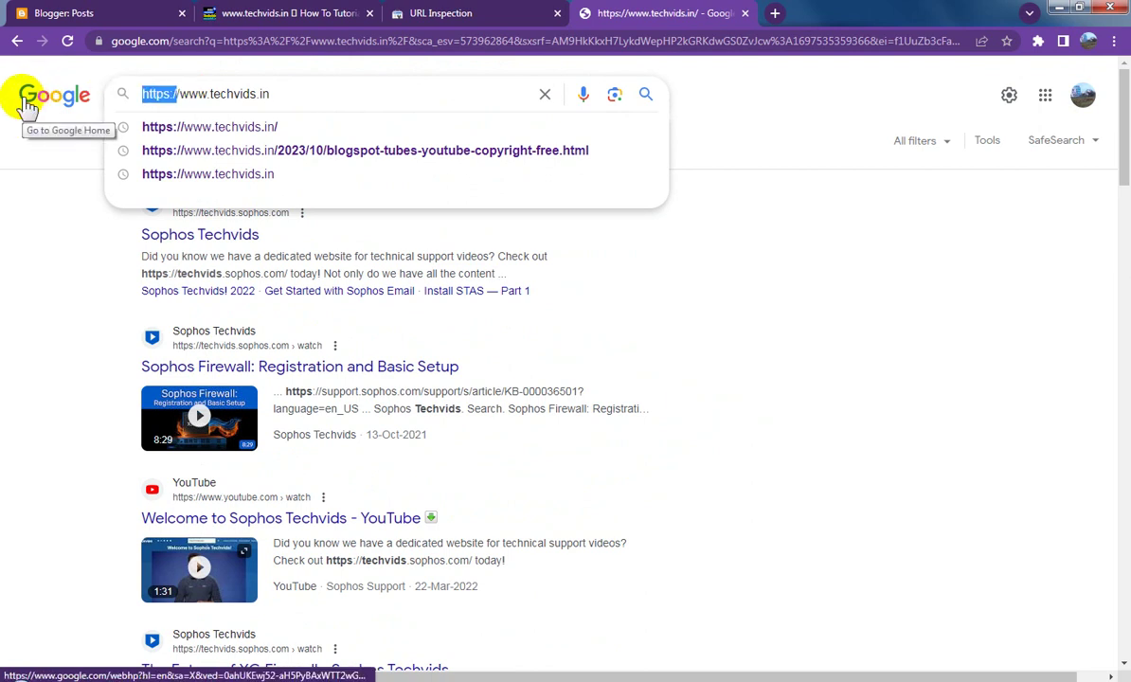
key("Delete")
key("Delete")
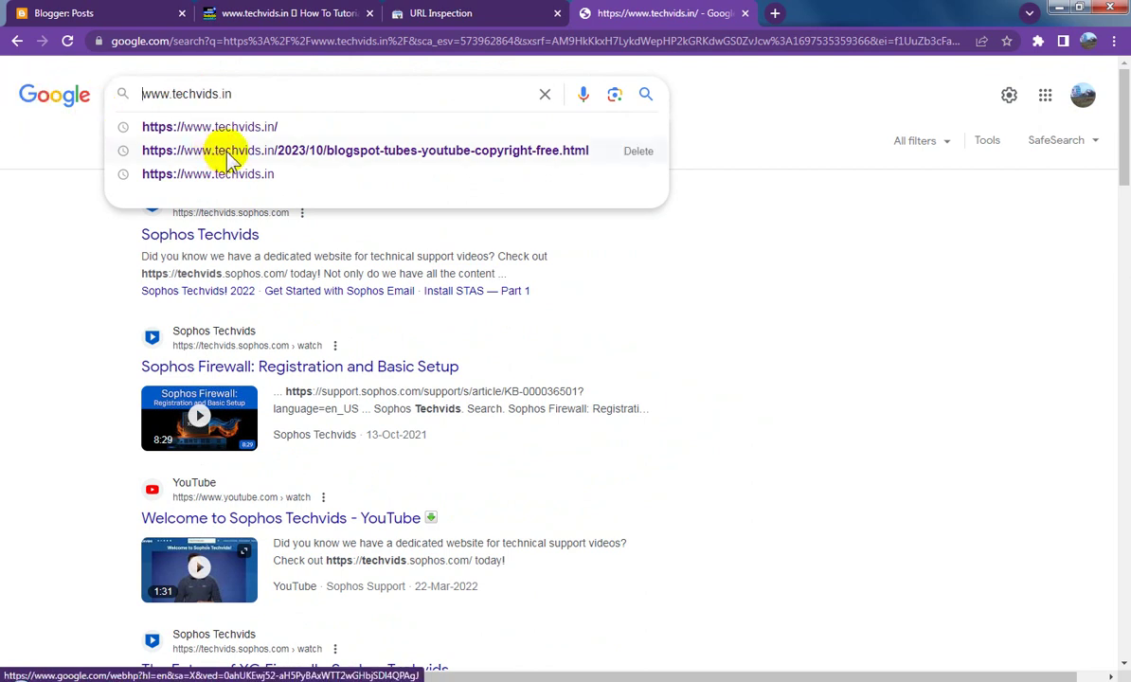
key("Return")
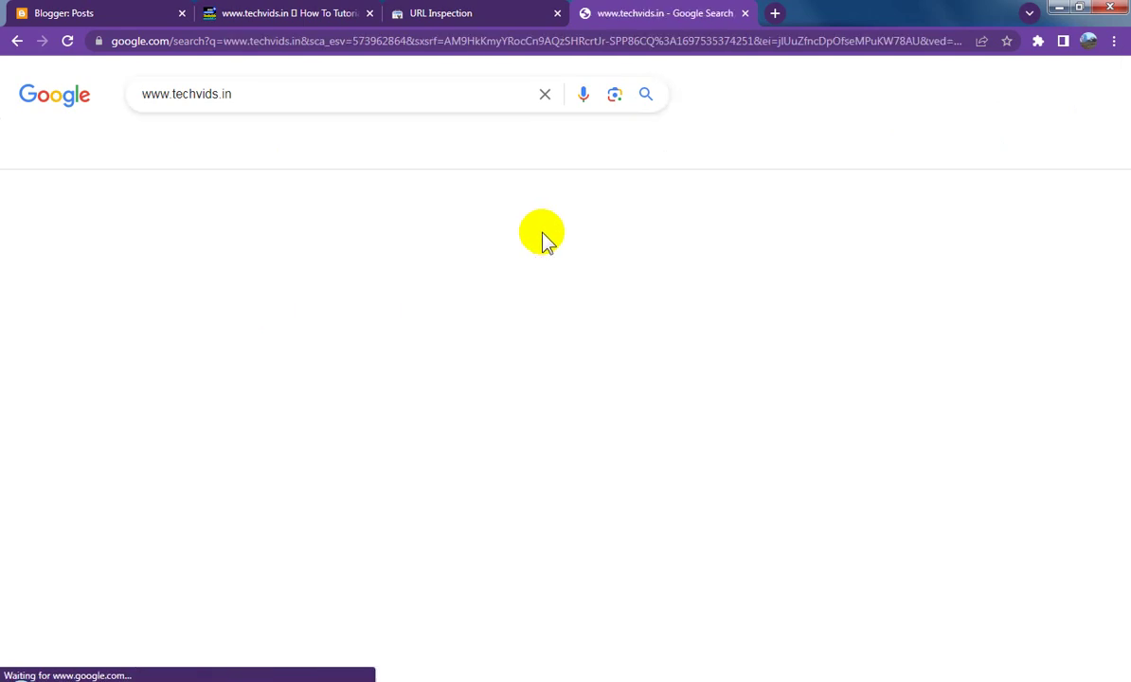
scroll(715, 396, "down", 6)
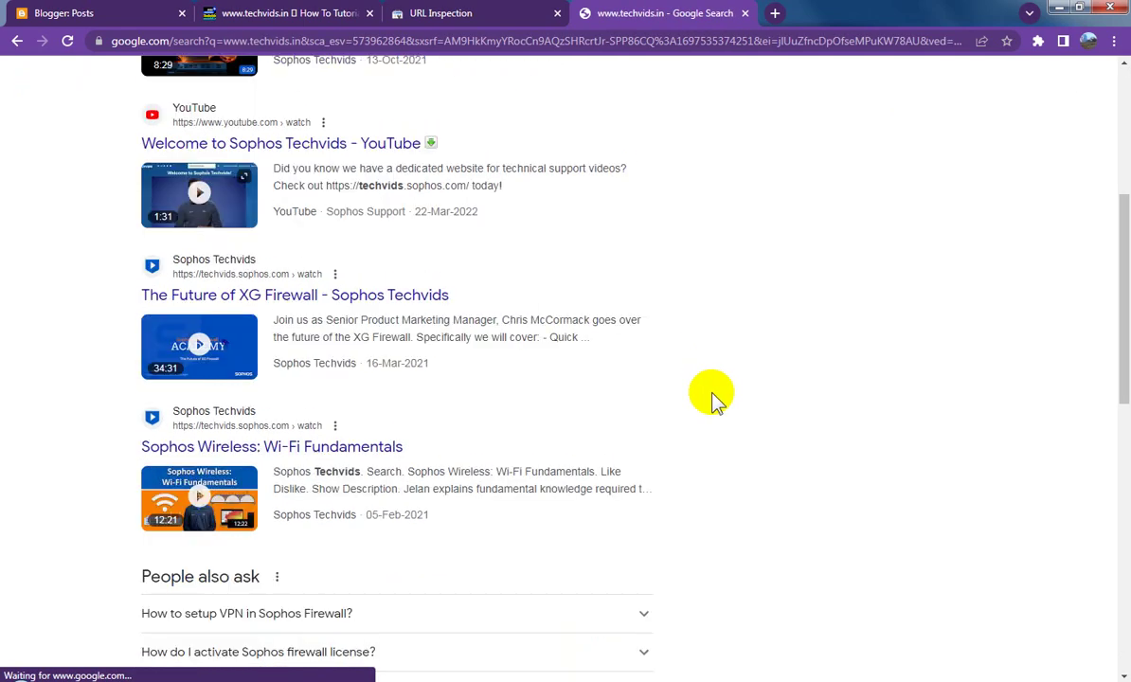
scroll(714, 396, "down", 6)
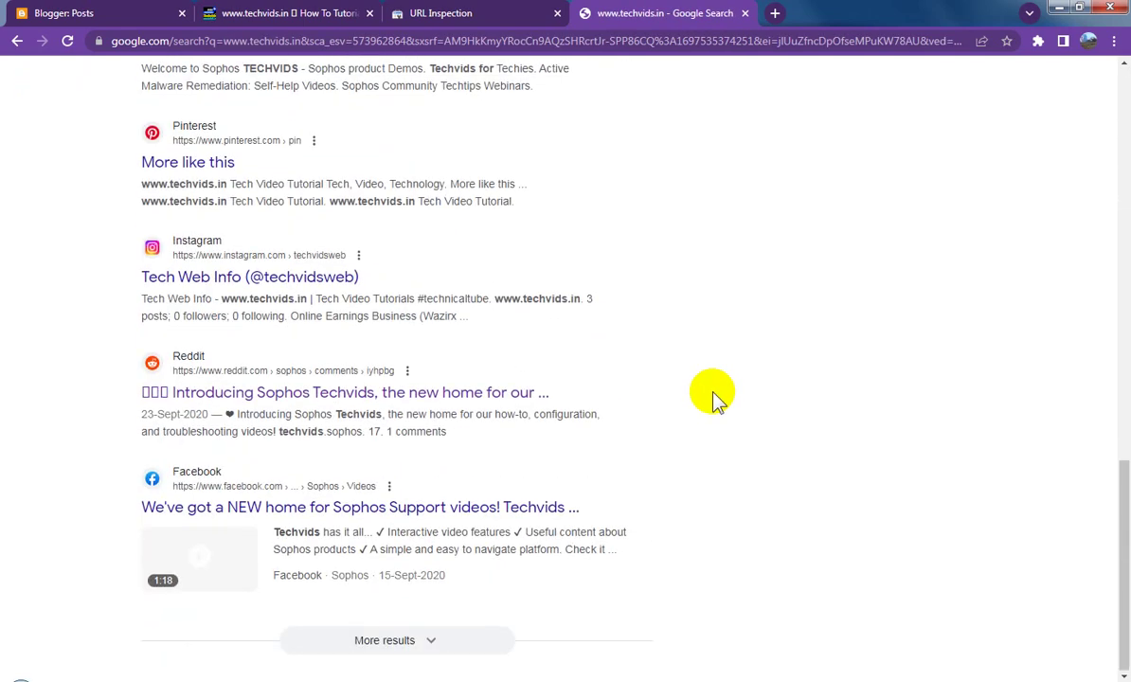
scroll(714, 397, "up", 3)
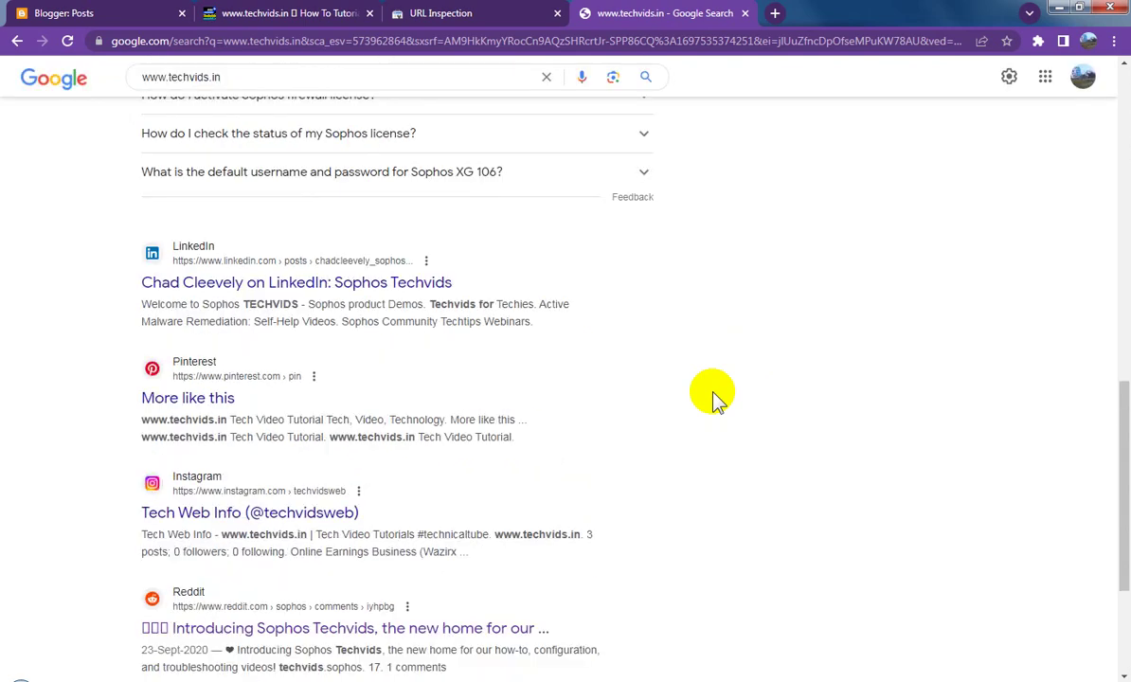
scroll(715, 396, "up", 10)
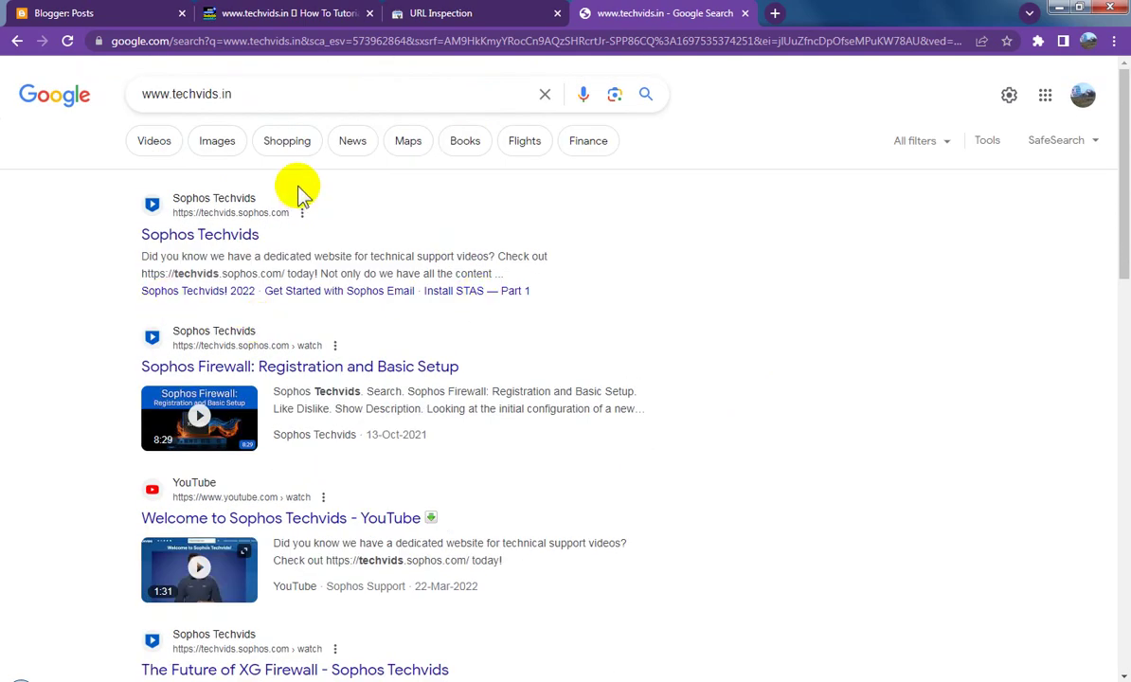
left_click(255, 93)
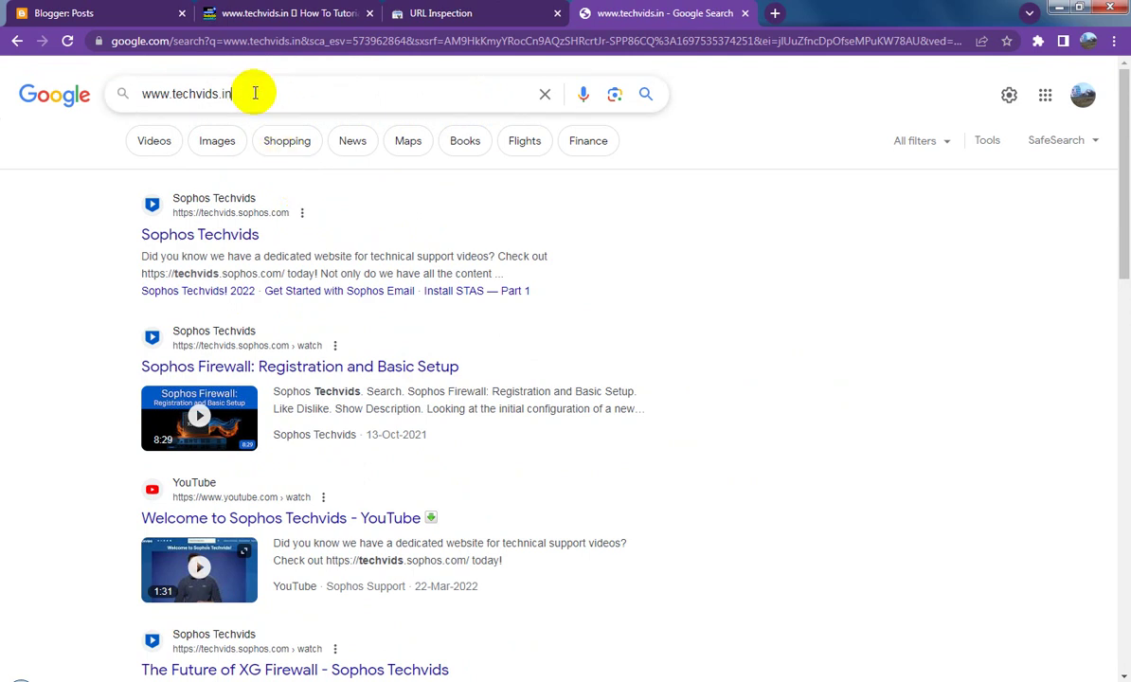
type("wait 24 hou")
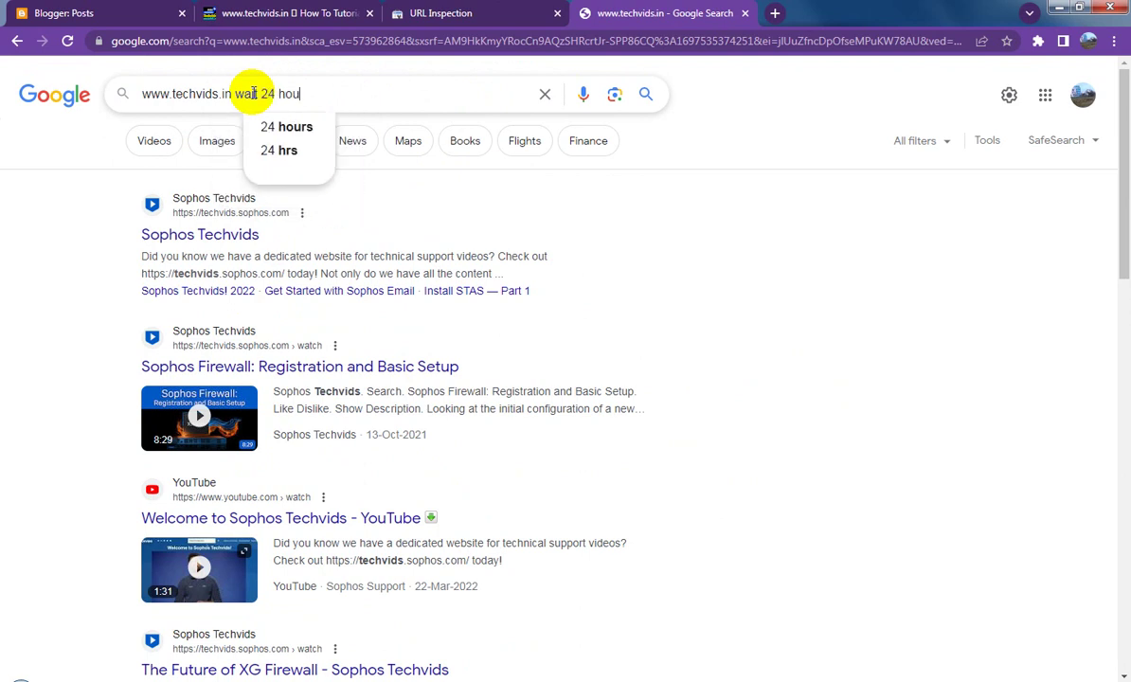
type("rs")
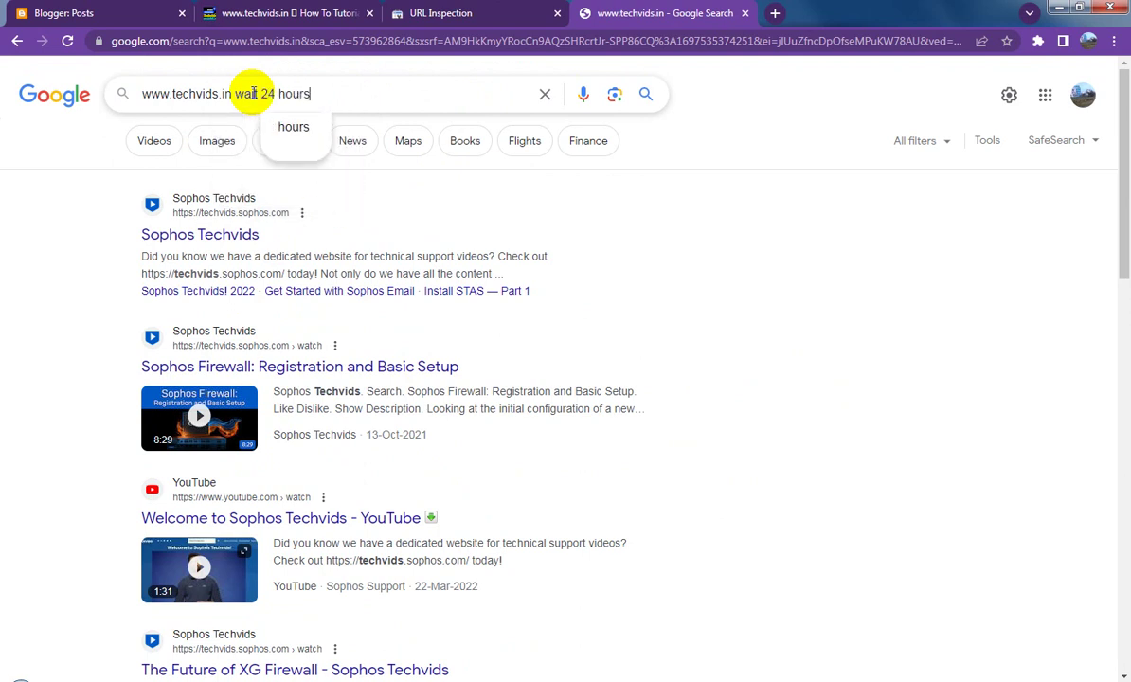